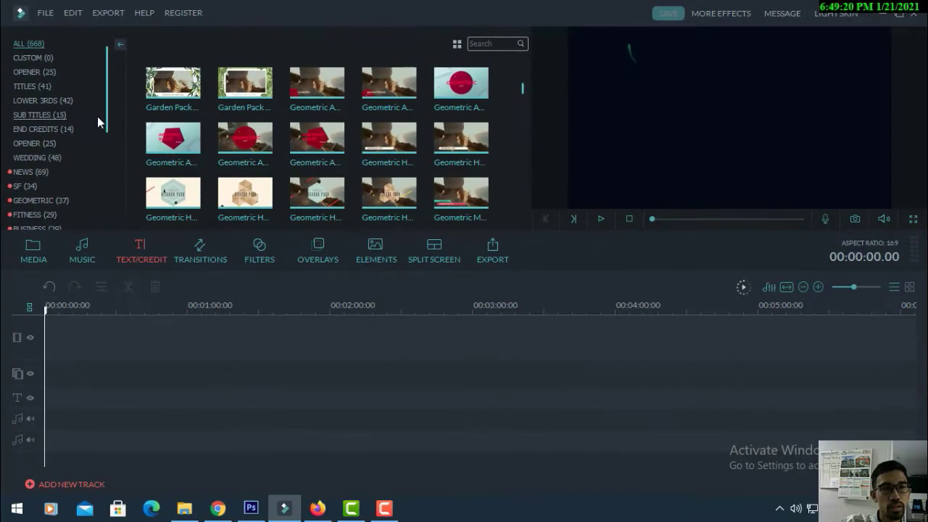
# Show only opener titles and preview Opener 4, Opener 8 and Opener 21
pyautogui.click(32, 71)
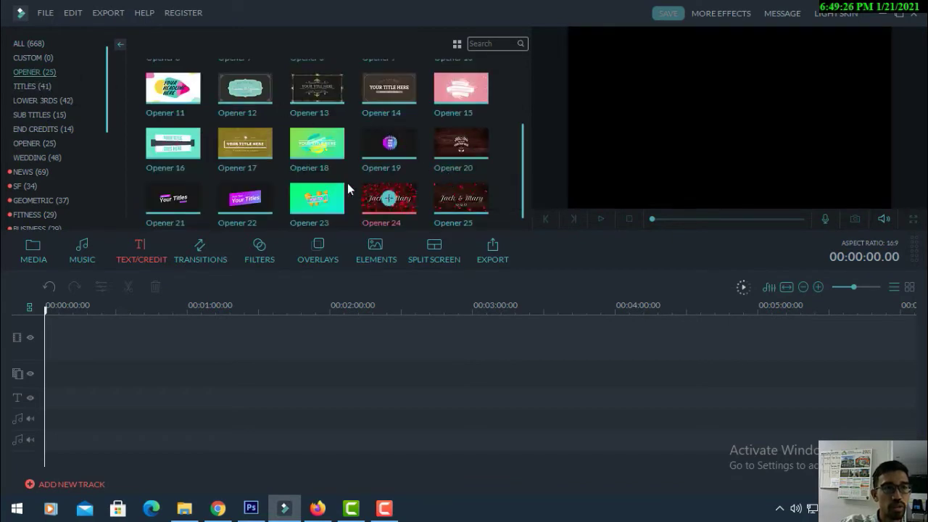
pyautogui.scroll(2, 331, 186)
pyautogui.scroll(1, 330, 182)
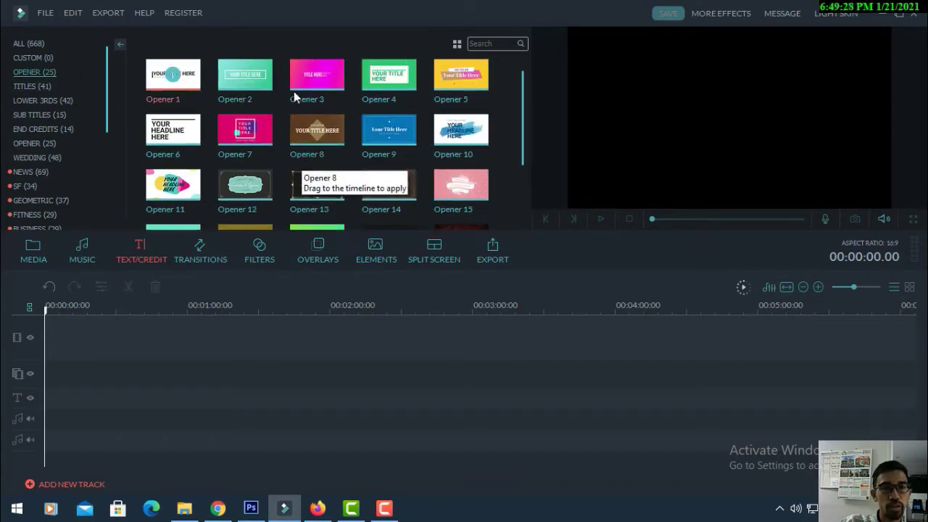
pyautogui.click(400, 84)
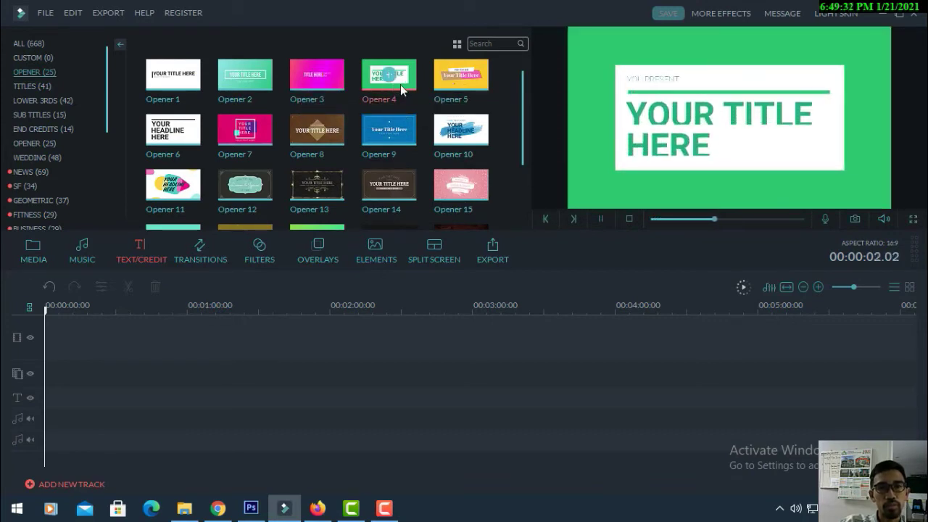
pyautogui.click(341, 142)
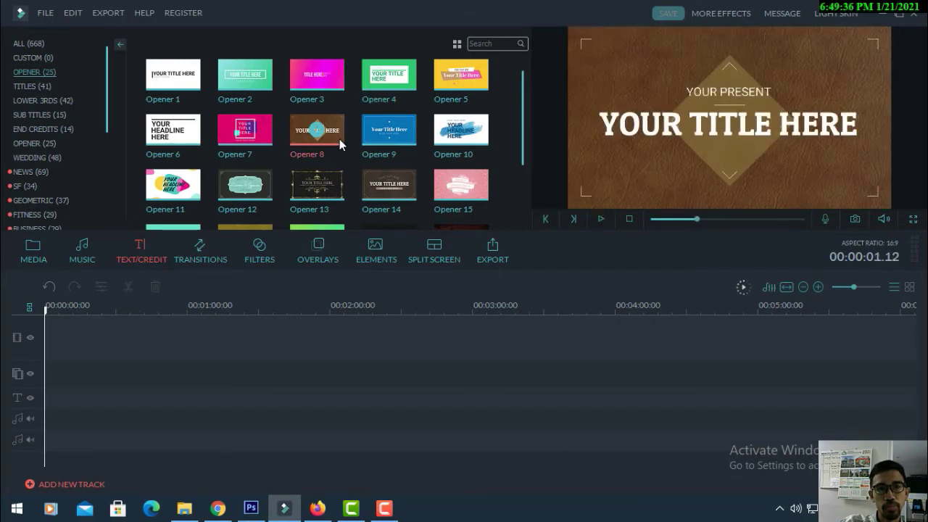
pyautogui.scroll(-2, 344, 144)
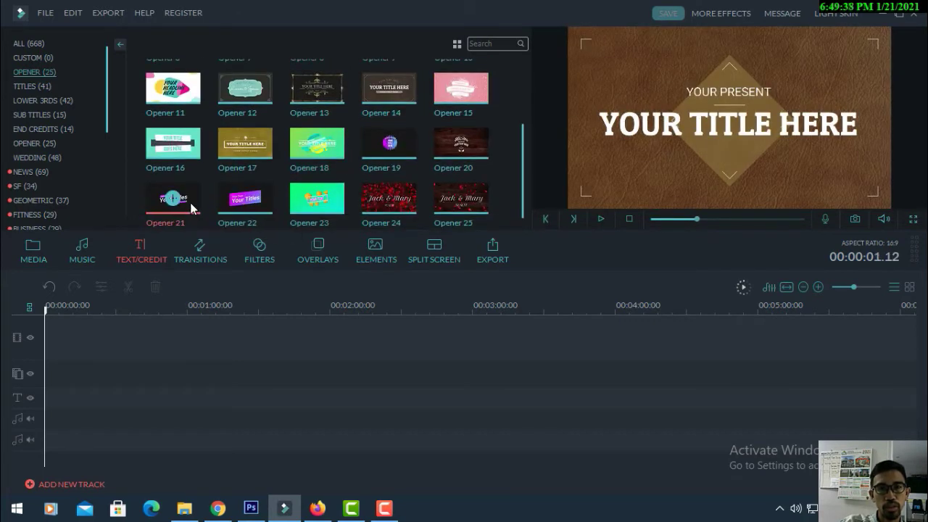
pyautogui.click(191, 208)
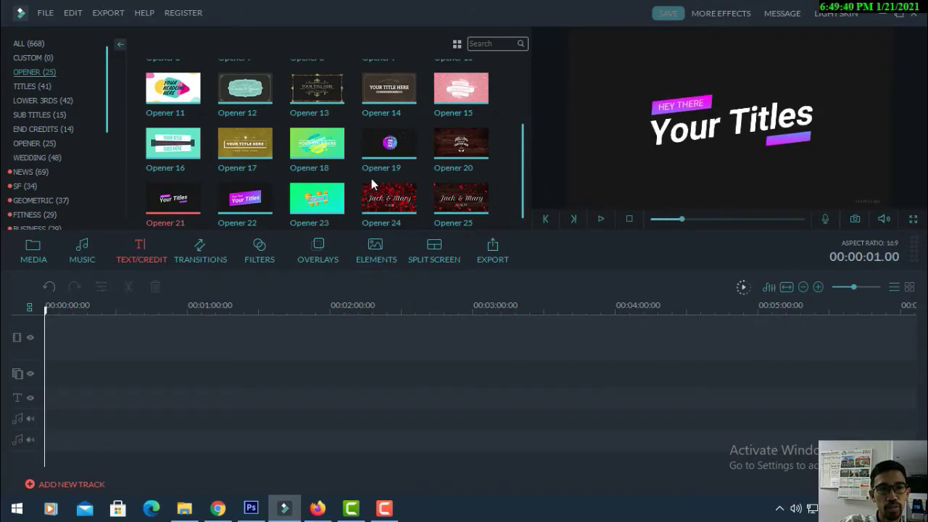
# Preview the breaking news and channel news title templates
pyautogui.click(247, 175)
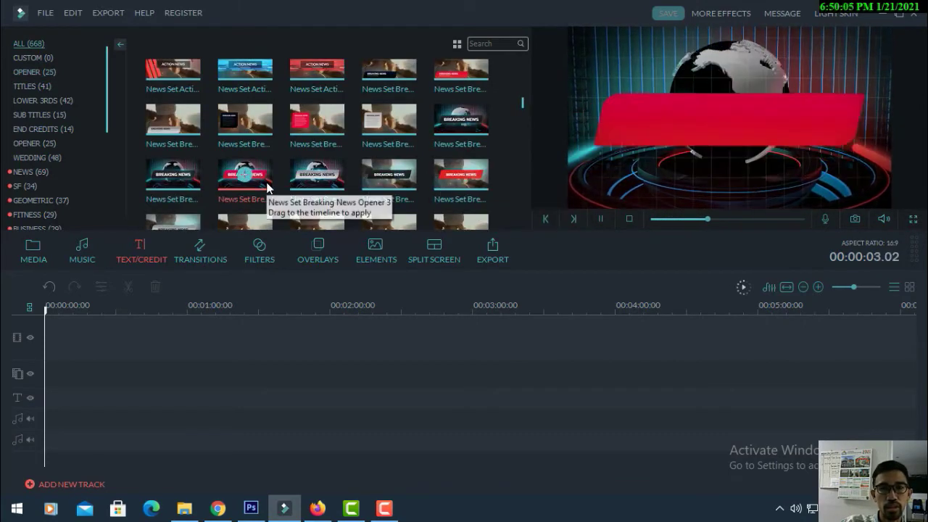
pyautogui.scroll(-3, 300, 177)
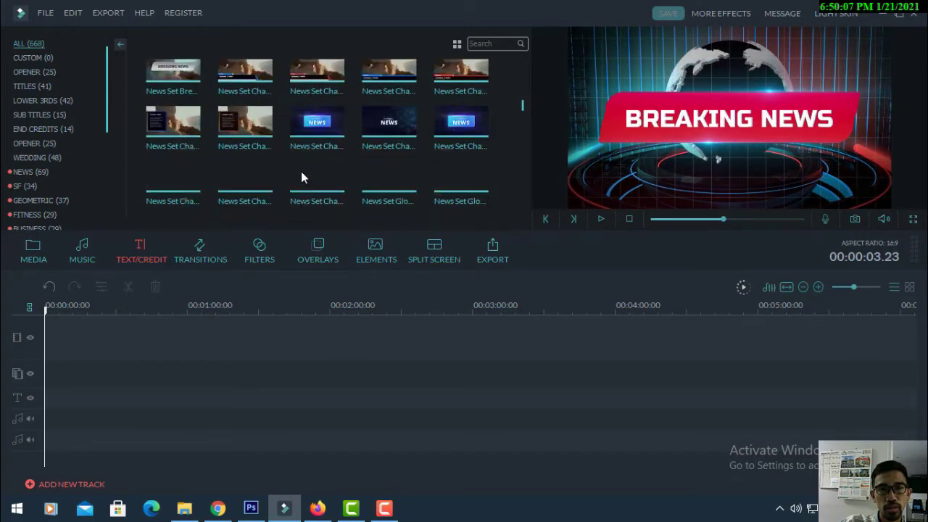
pyautogui.scroll(-2, 300, 174)
pyautogui.scroll(2, 301, 174)
pyautogui.click(403, 134)
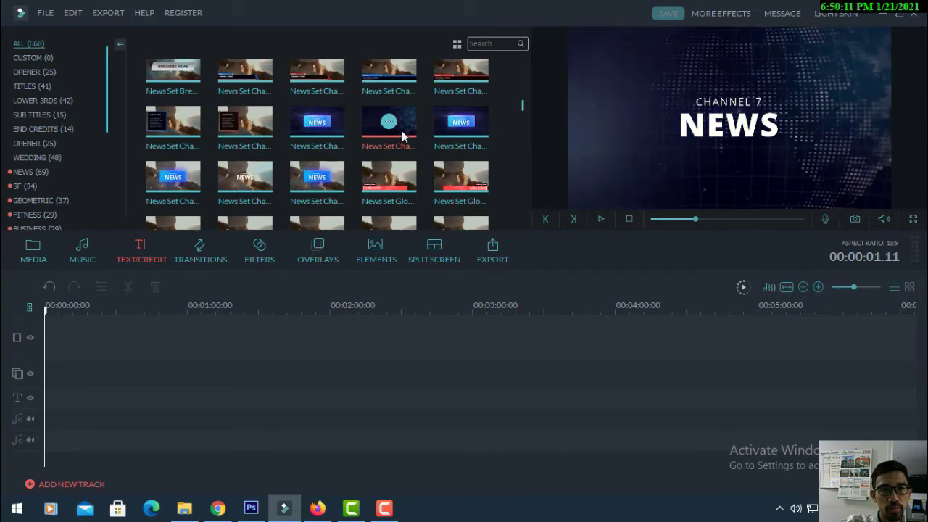
pyautogui.scroll(-1, 404, 138)
pyautogui.scroll(-1, 403, 137)
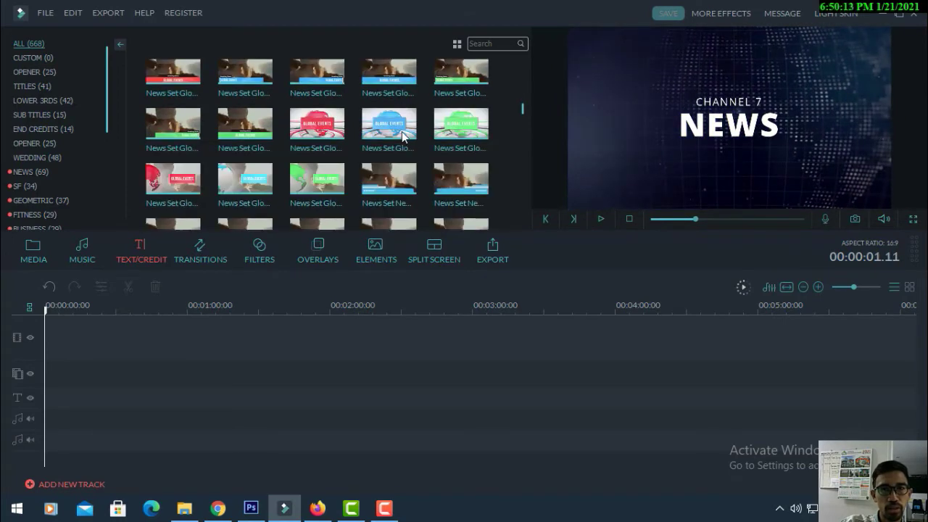
pyautogui.scroll(1, 404, 136)
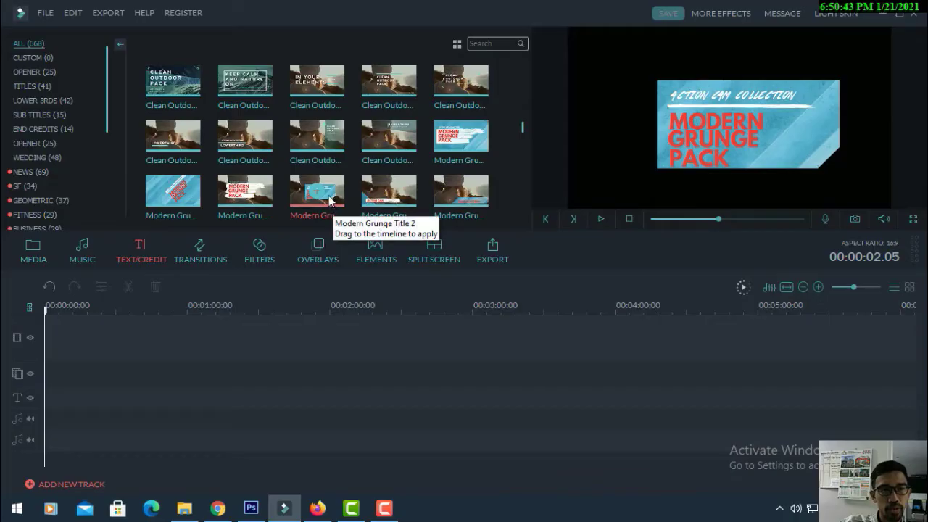
# Add Modern Grunge Title 2 at 00:00 on the text track, play it back, and select the clip
pyautogui.click(316, 194)
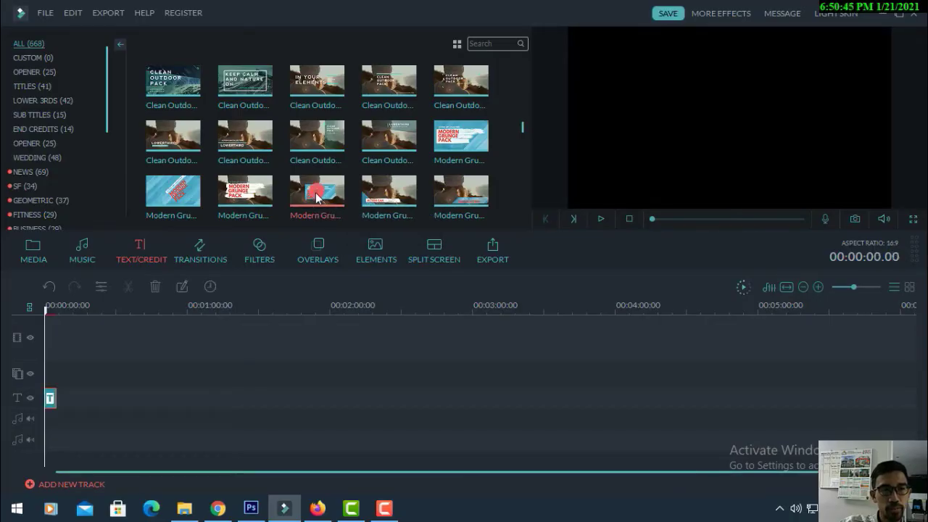
pyautogui.press('space')
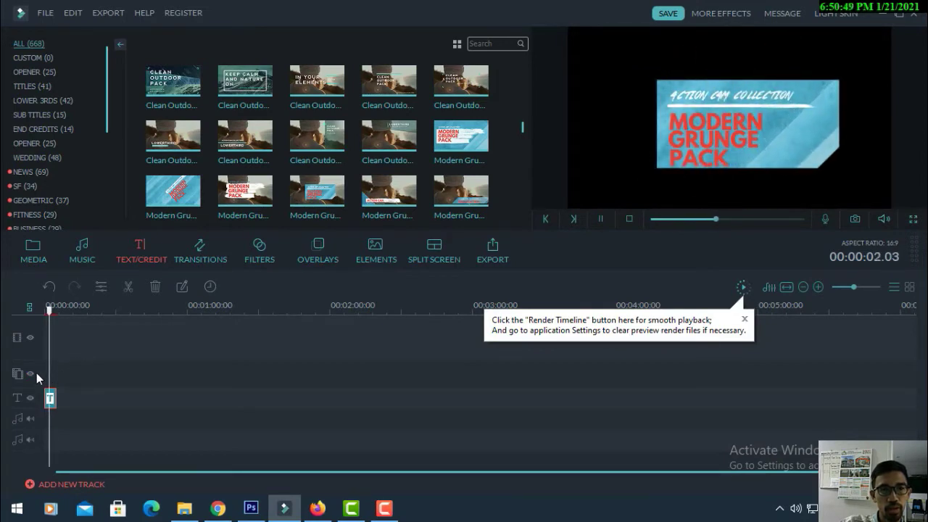
pyautogui.press('space')
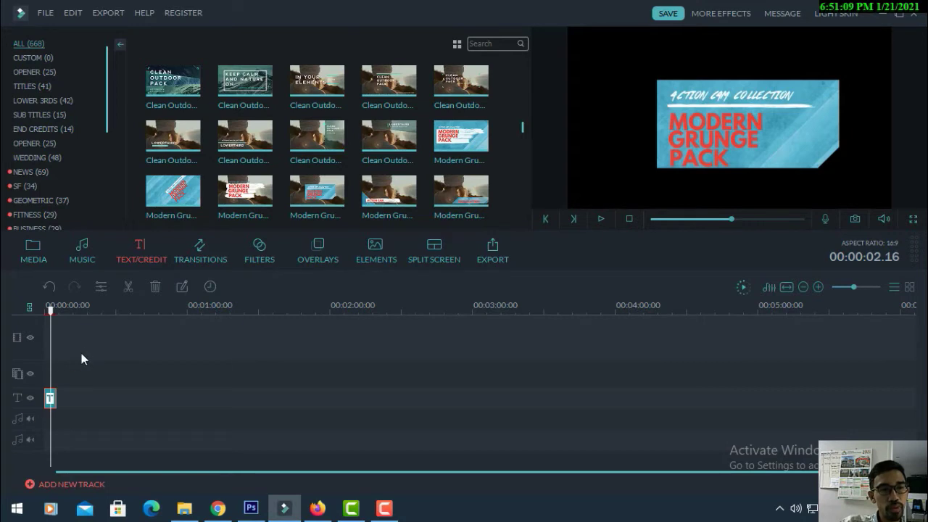
pyautogui.click(46, 310)
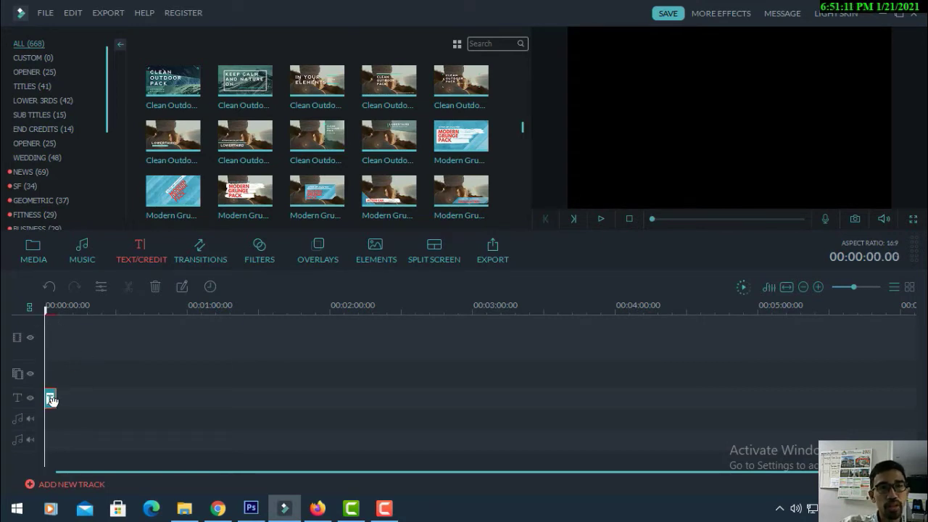
# Confirm the title clip's text settings, then zoom the timeline in to 4-second marks
pyautogui.doubleClick(50, 398)
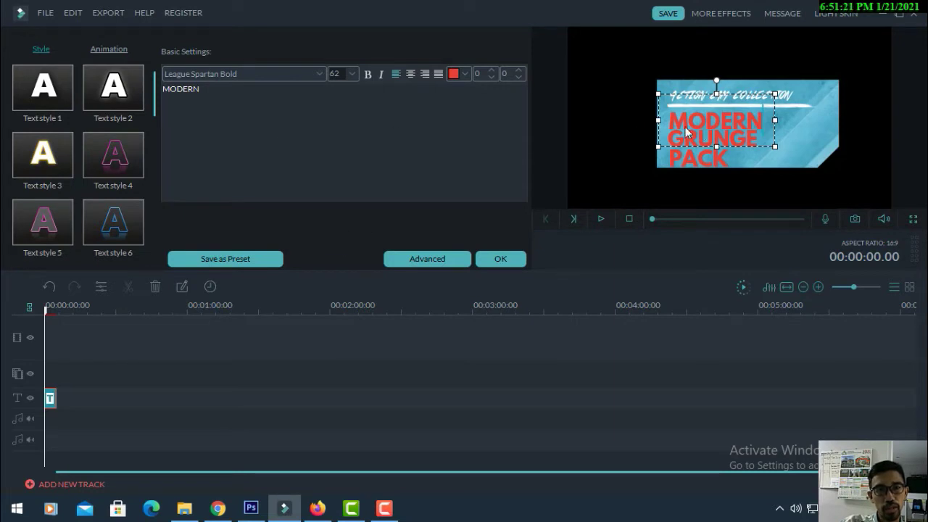
pyautogui.click(499, 259)
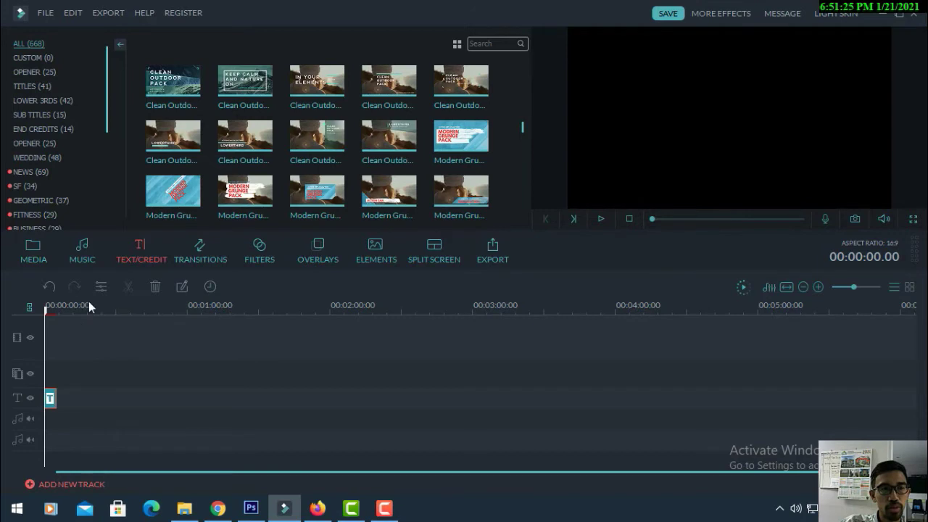
pyautogui.moveTo(95, 303); pyautogui.dragTo(323, 304)
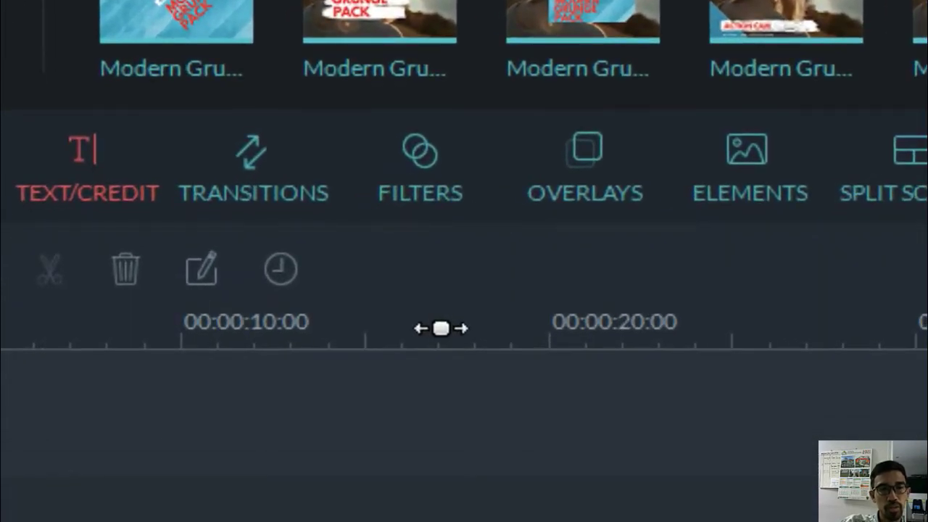
pyautogui.moveTo(441, 329); pyautogui.dragTo(627, 324)
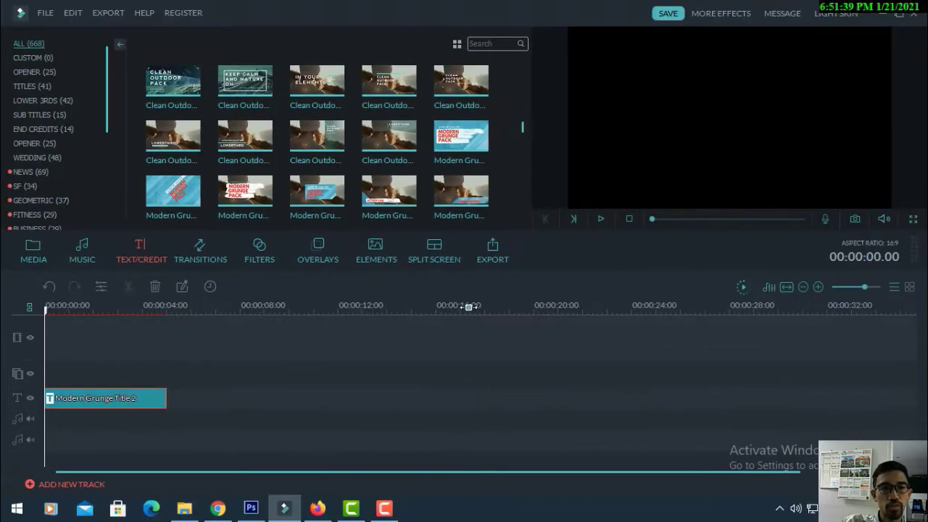
pyautogui.moveTo(469, 307); pyautogui.dragTo(522, 306)
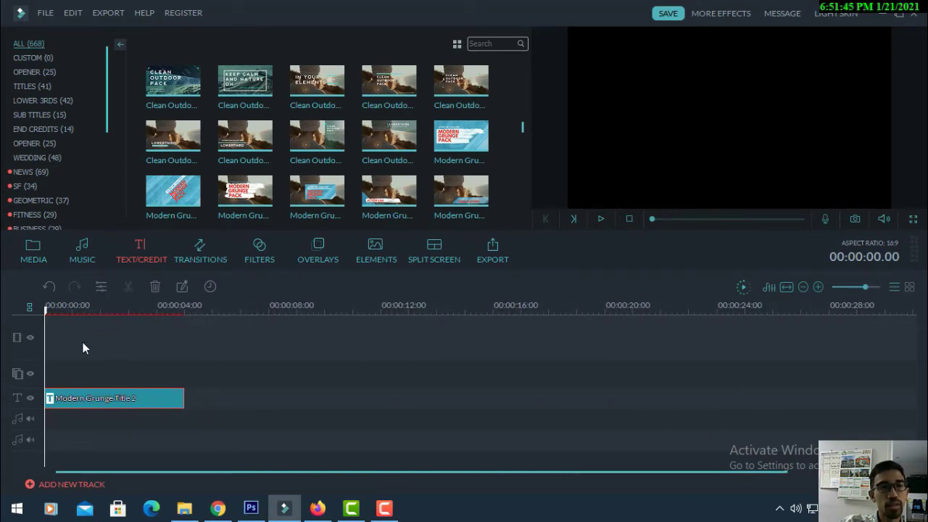
# In Advanced Text Edit, replace GRUNGE and PACK with the author's first and last name
pyautogui.doubleClick(73, 401)
pyautogui.click(409, 259)
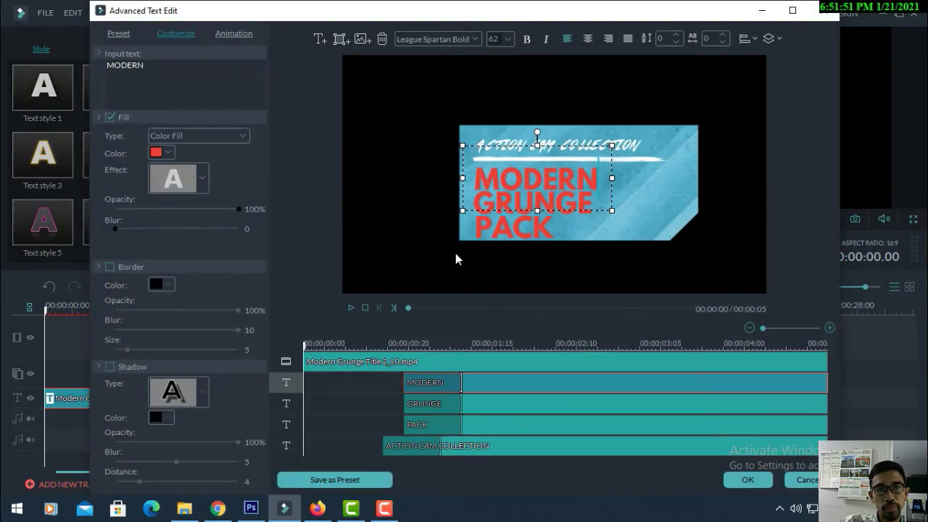
pyautogui.moveTo(496, 21)
pyautogui.mouseDown()
pyautogui.moveTo(455, 21)
pyautogui.moveTo(517, 23)
pyautogui.moveTo(495, 22)
pyautogui.mouseUp()
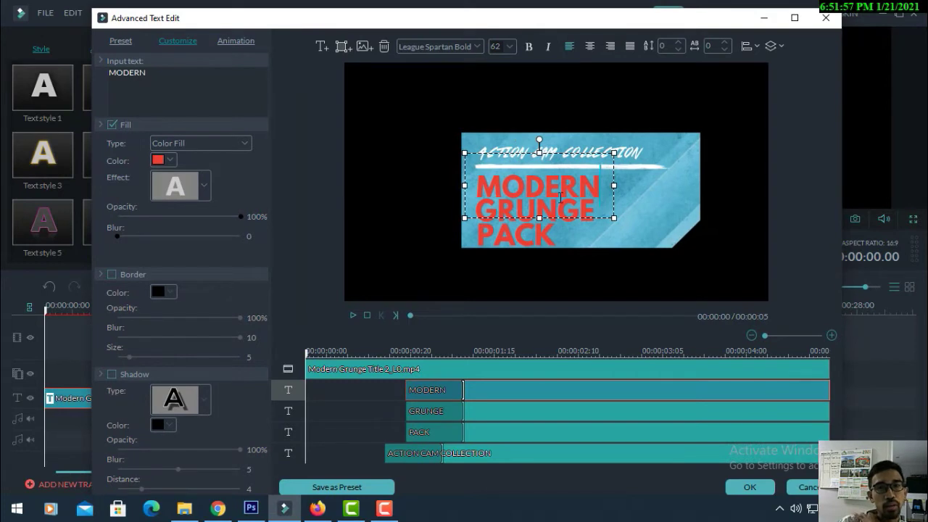
pyautogui.click(545, 180)
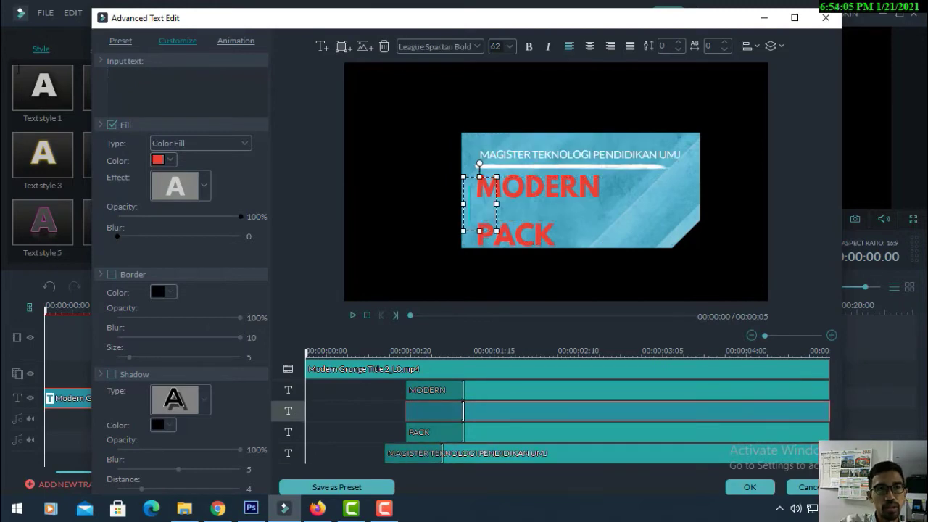
pyautogui.write('NOVAL')
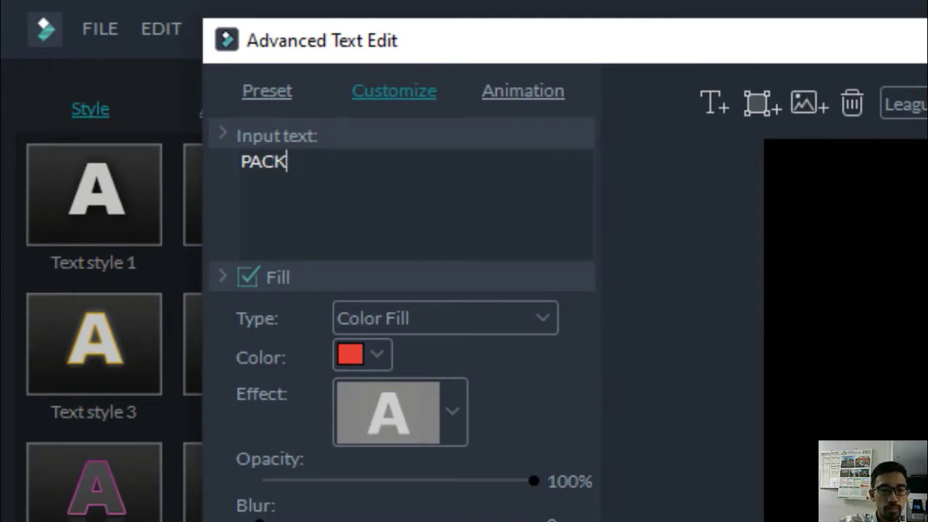
pyautogui.hotkey('ctrl', 'a')
pyautogui.write('ALE')
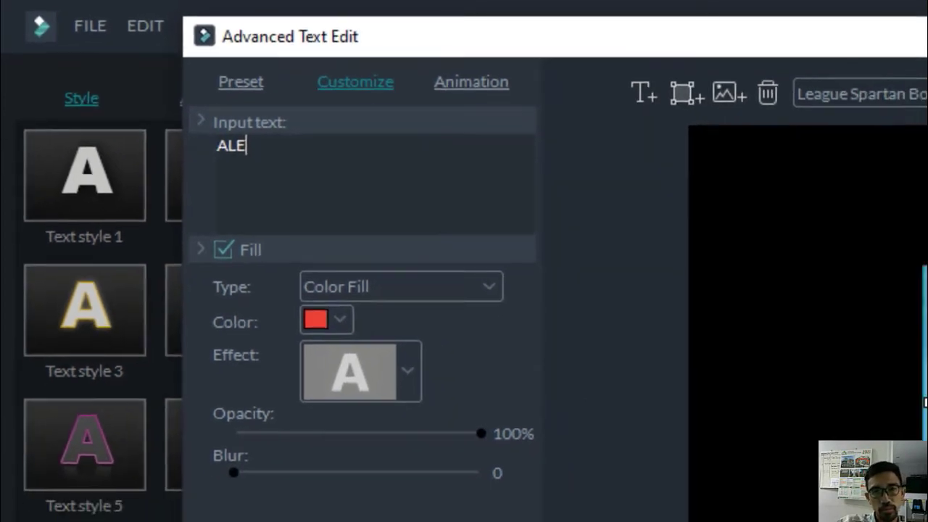
# Select each title layer in turn, ending on the MAGISTER TEKNOLOGI PENDIDIKAN UMJ heading
pyautogui.click(517, 187)
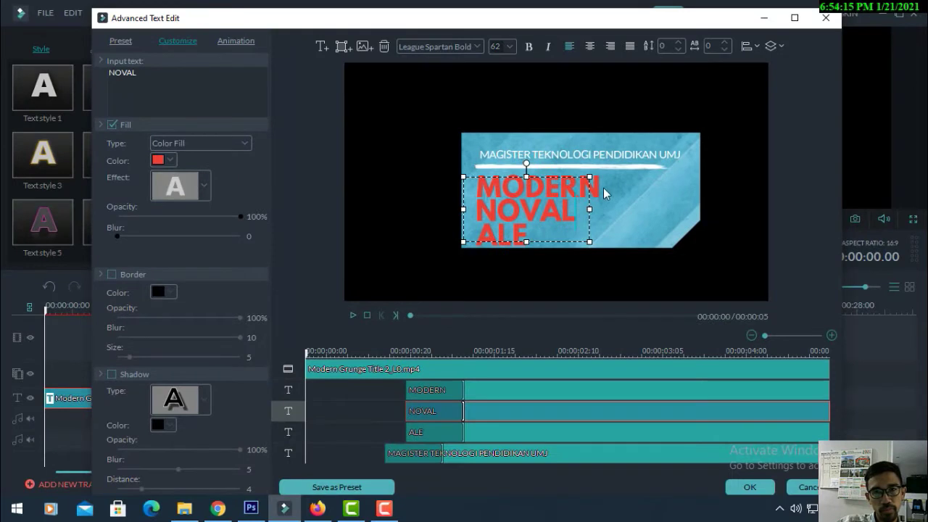
pyautogui.click(601, 191)
pyautogui.click(545, 168)
pyautogui.click(514, 228)
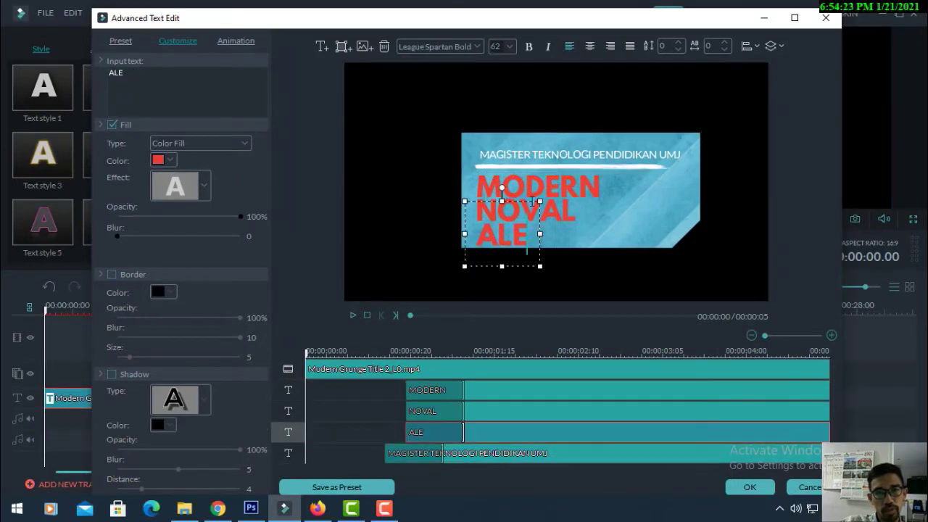
pyautogui.click(557, 213)
pyautogui.click(548, 158)
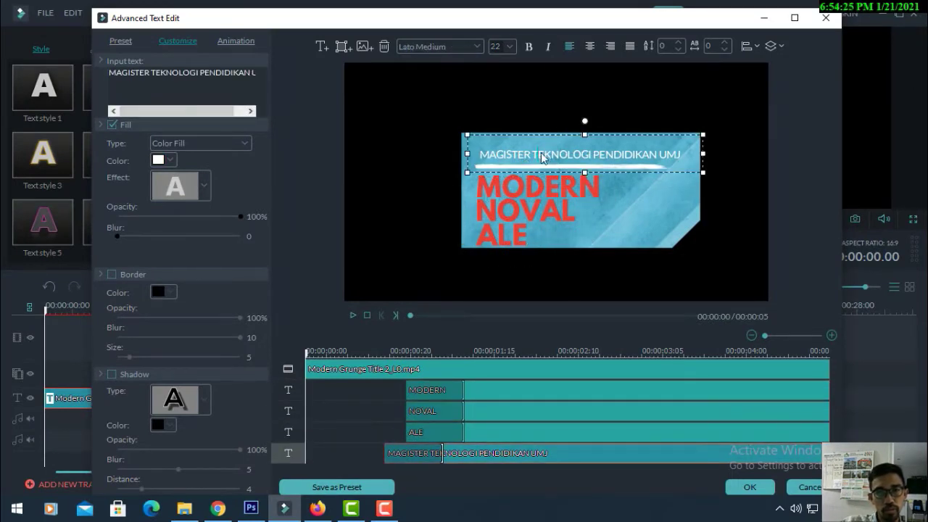
# Change the top heading text to 'Tutorial Membuat Video Opening'
pyautogui.doubleClick(538, 154)
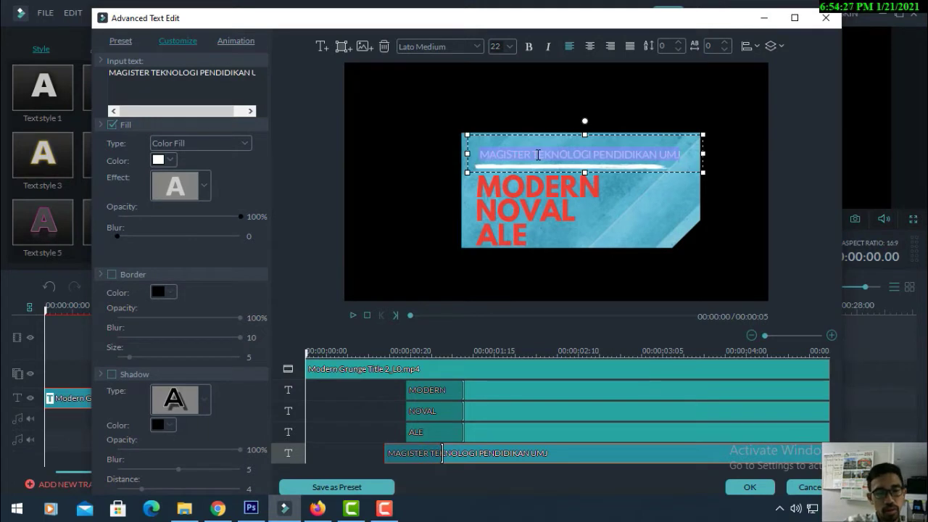
pyautogui.write('C')
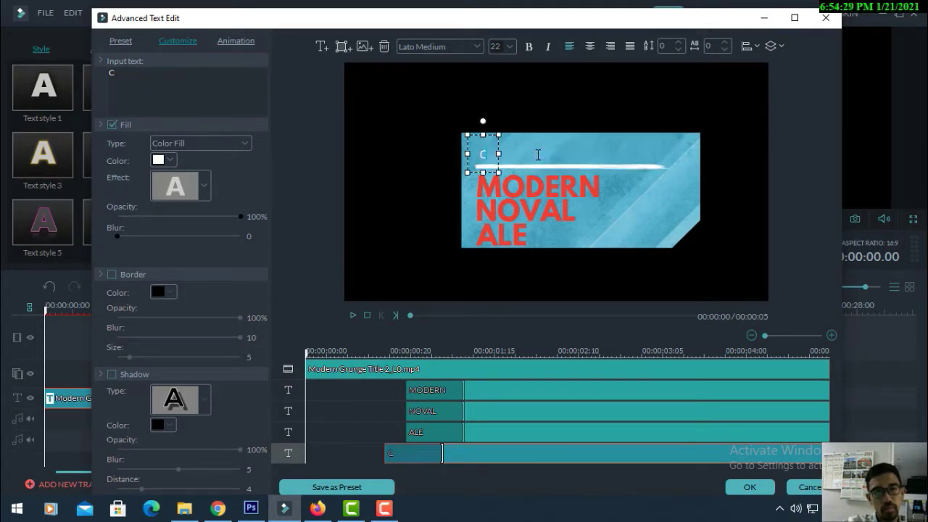
pyautogui.press('BackSpace')
pyautogui.write('Tuto')
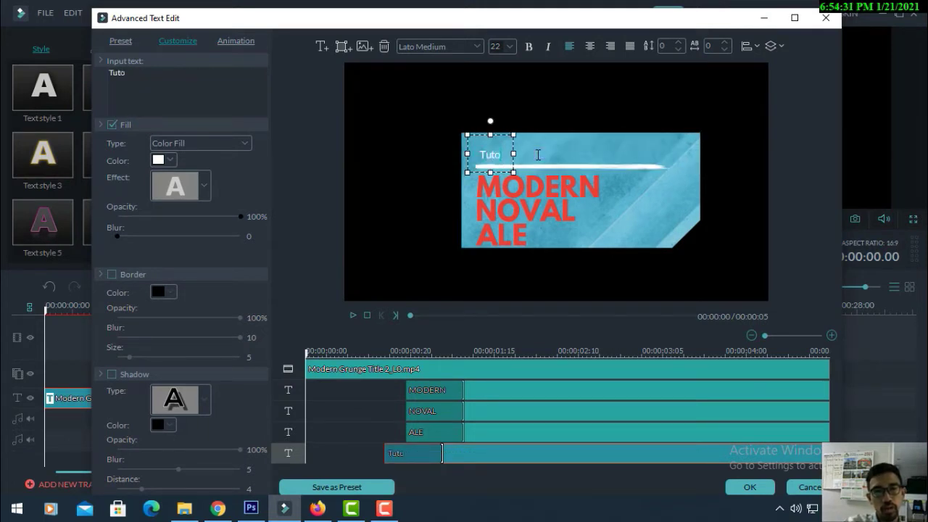
pyautogui.write('rial Membua')
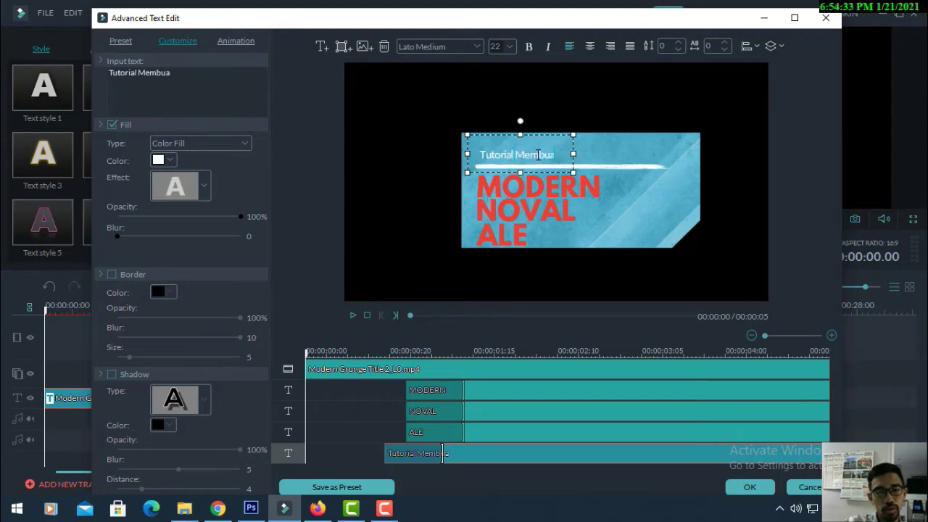
pyautogui.write('t Vid')
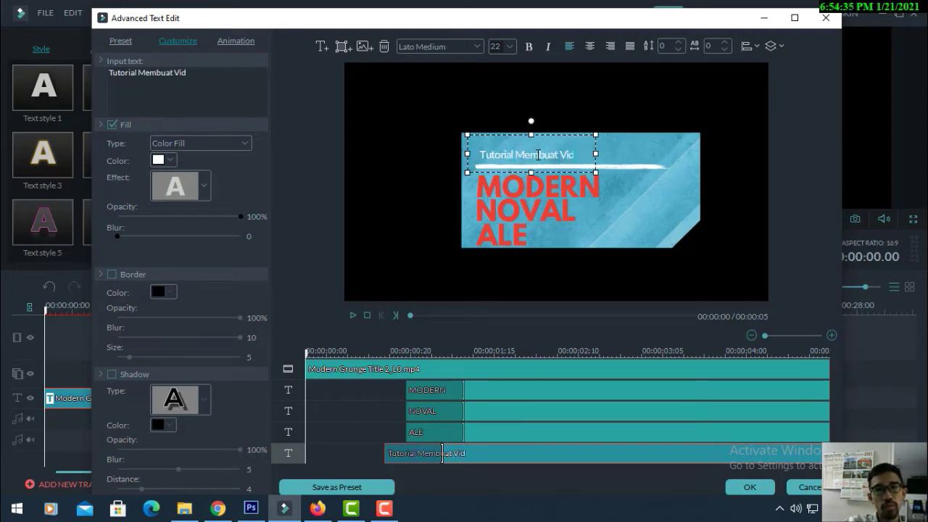
pyautogui.write('eo Opening')
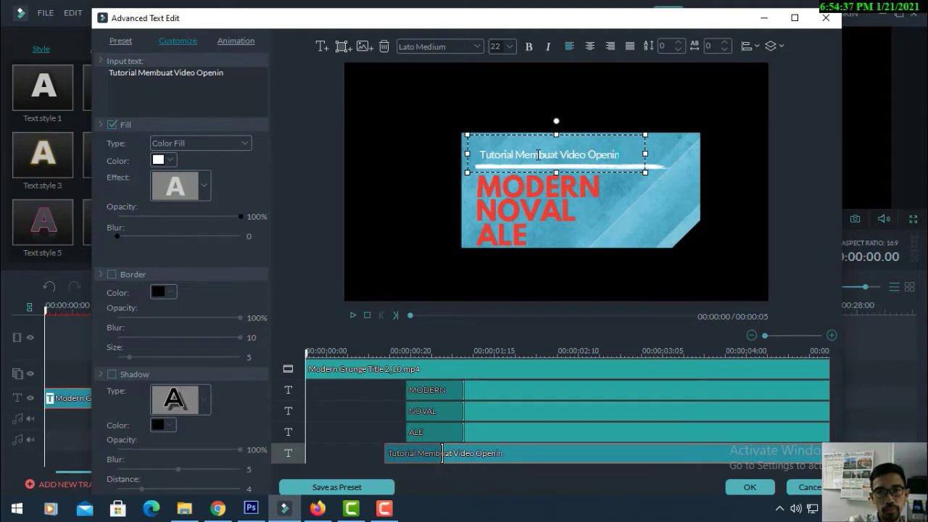
pyautogui.click(593, 184)
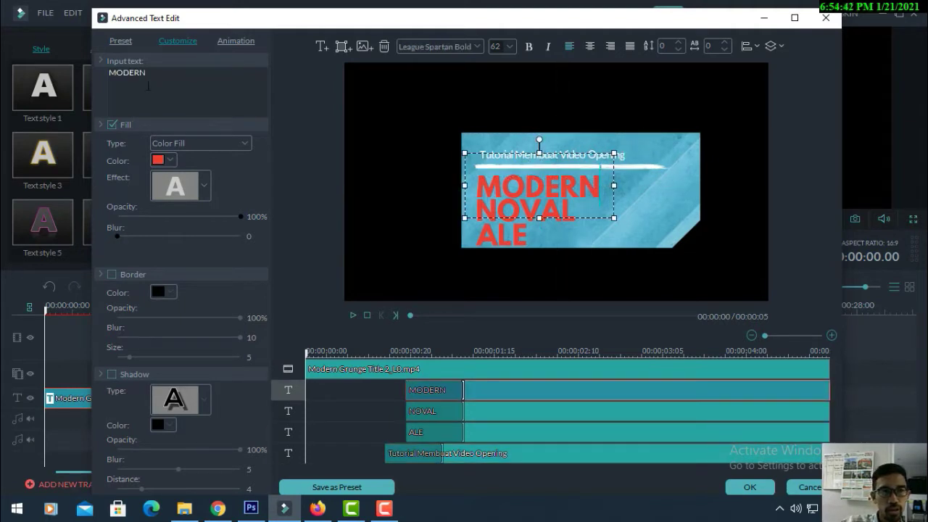
# Replace MODERN with 'by' and shrink its text box slightly
pyautogui.hotkey('ctrl', 'a')
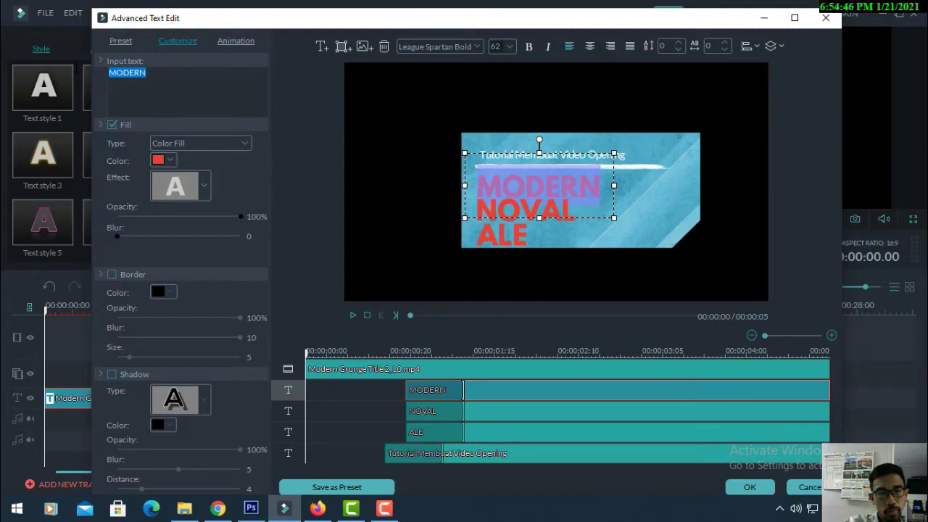
pyautogui.write('by')
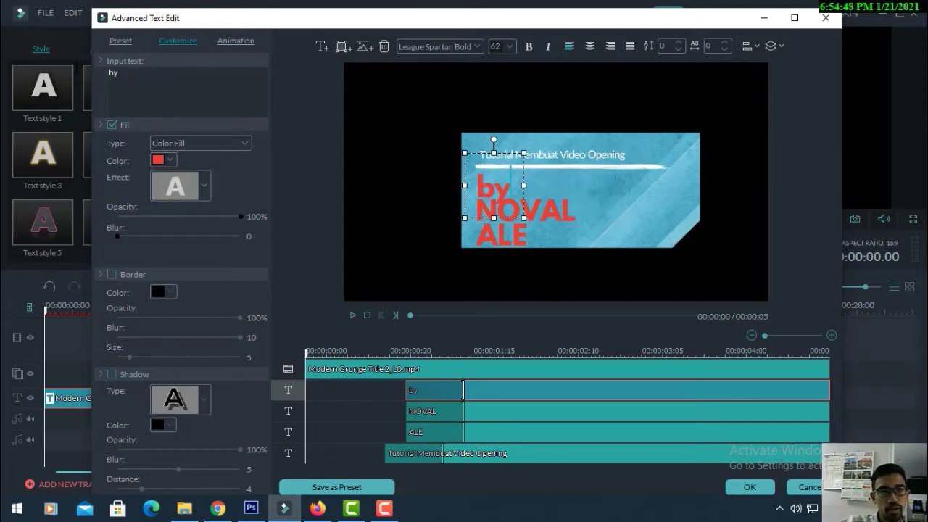
pyautogui.moveTo(493, 149); pyautogui.dragTo(492, 149)
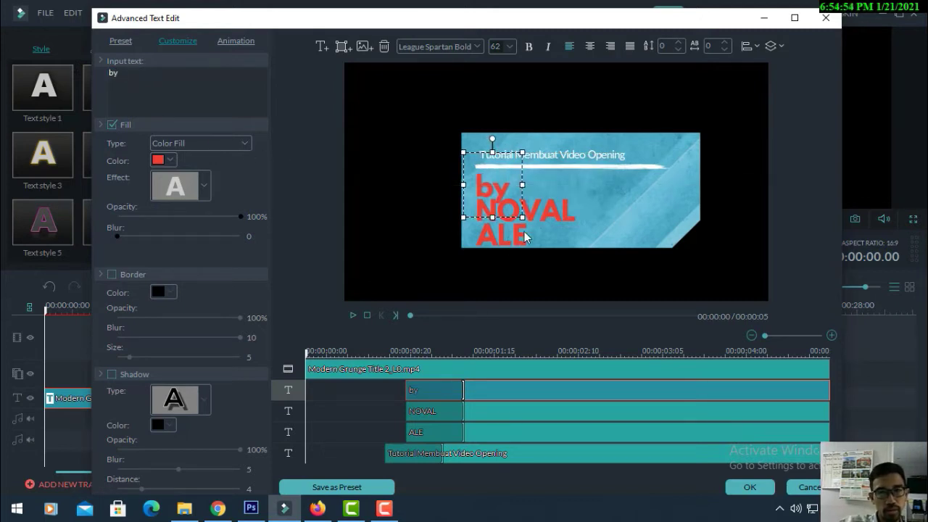
pyautogui.moveTo(522, 216); pyautogui.dragTo(516, 210)
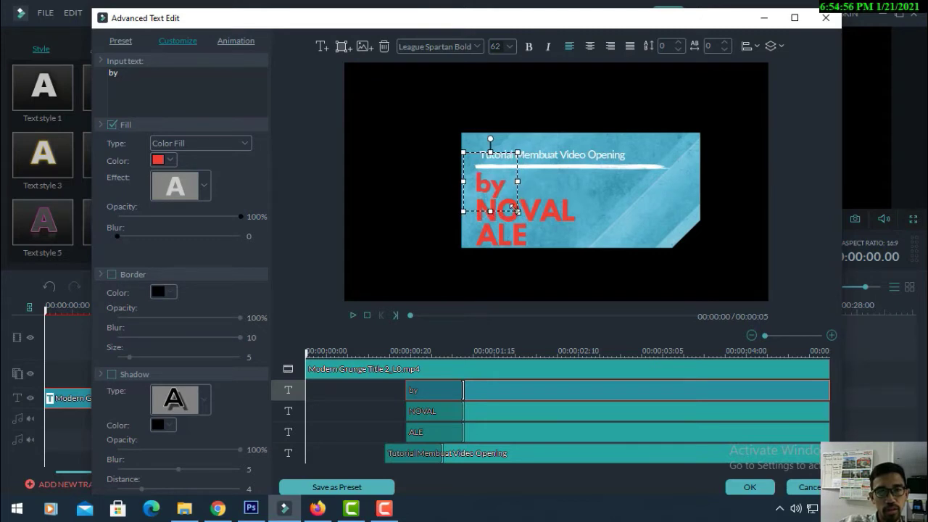
# Scrub and play back the title preview to check the new text
pyautogui.click(527, 204)
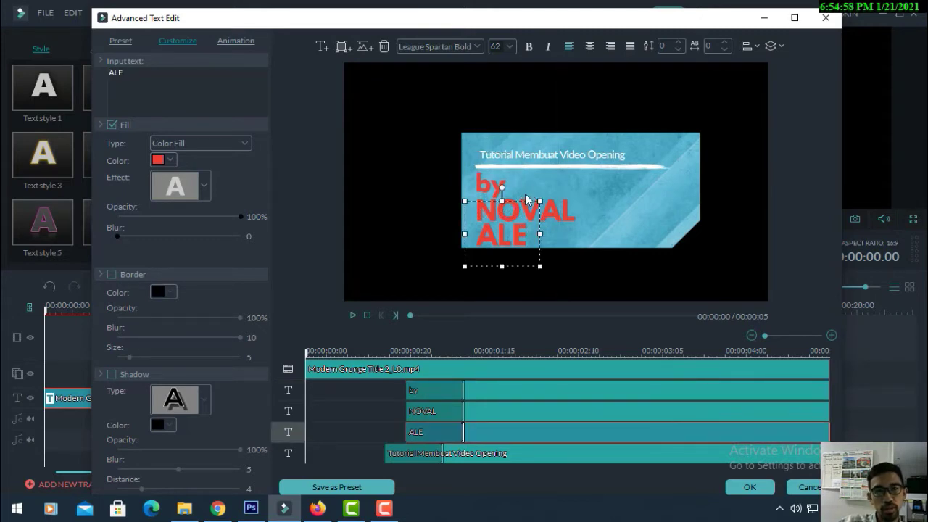
pyautogui.click(535, 158)
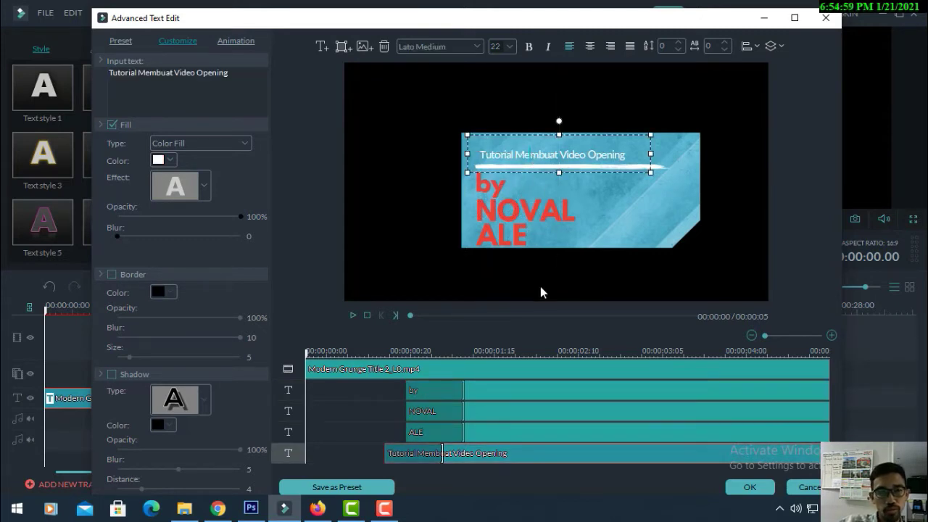
pyautogui.moveTo(306, 355); pyautogui.dragTo(326, 355)
pyautogui.click(306, 353)
pyautogui.press('space')
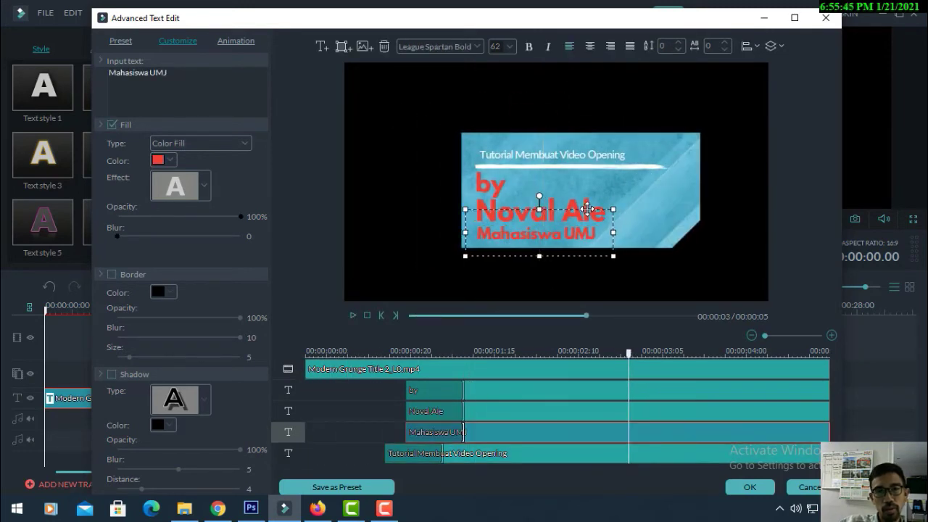
# Select the author's name line and review fill colours without changing them
pyautogui.click(587, 191)
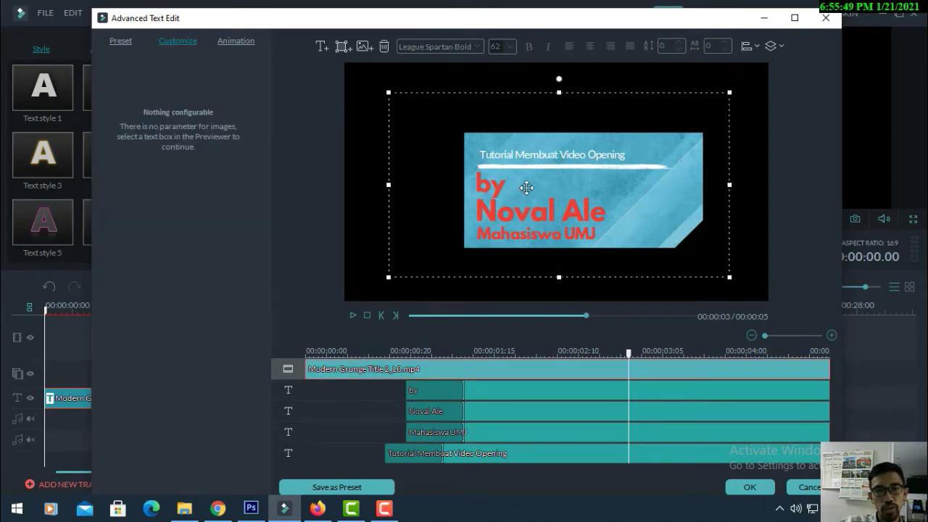
pyautogui.click(499, 210)
pyautogui.click(502, 221)
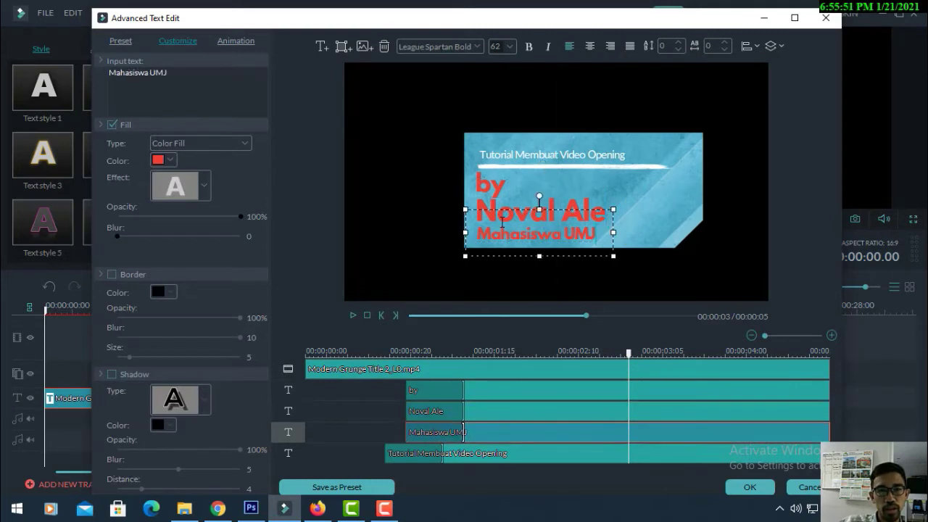
pyautogui.click(493, 209)
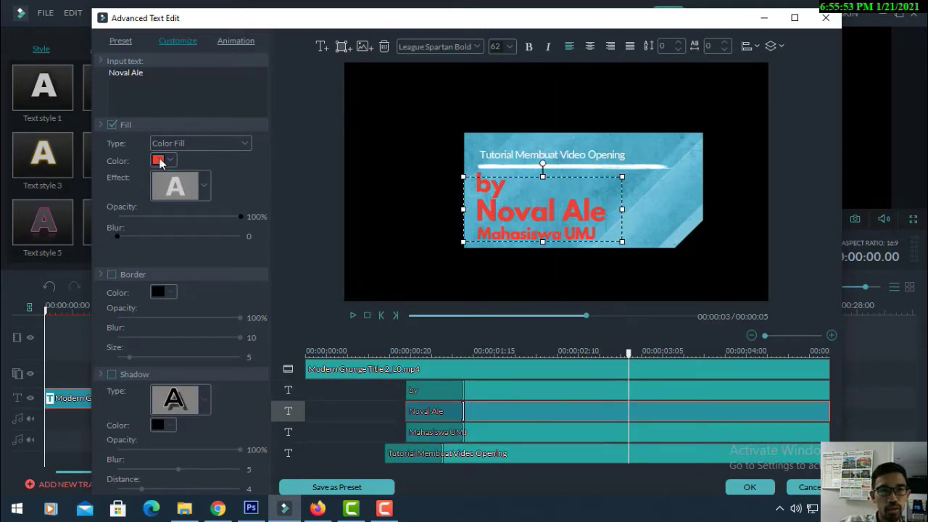
pyautogui.hotkey('ctrl', 'a')
pyautogui.click(170, 159)
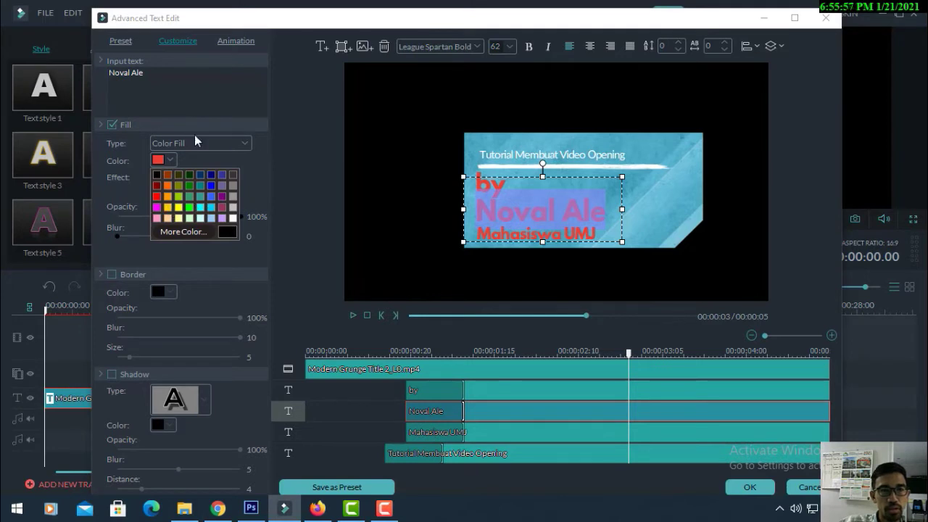
pyautogui.click(213, 101)
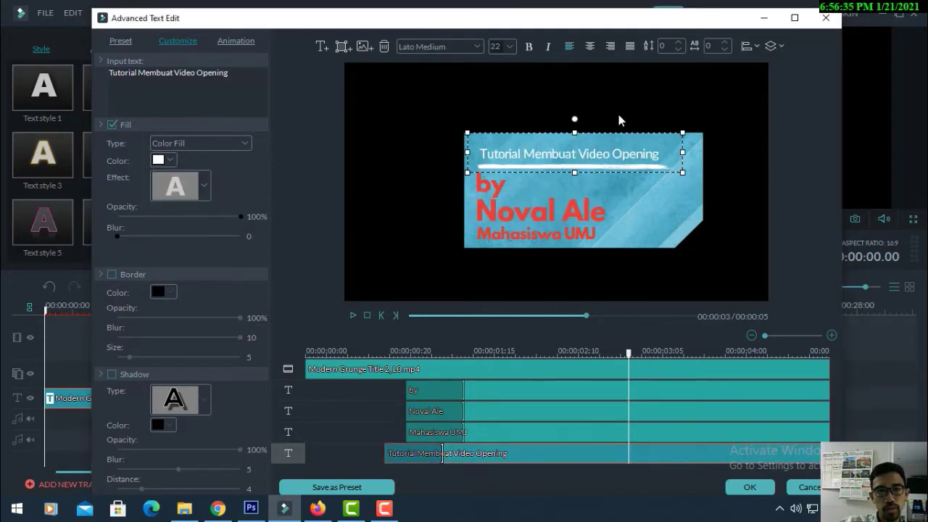
pyautogui.click(617, 112)
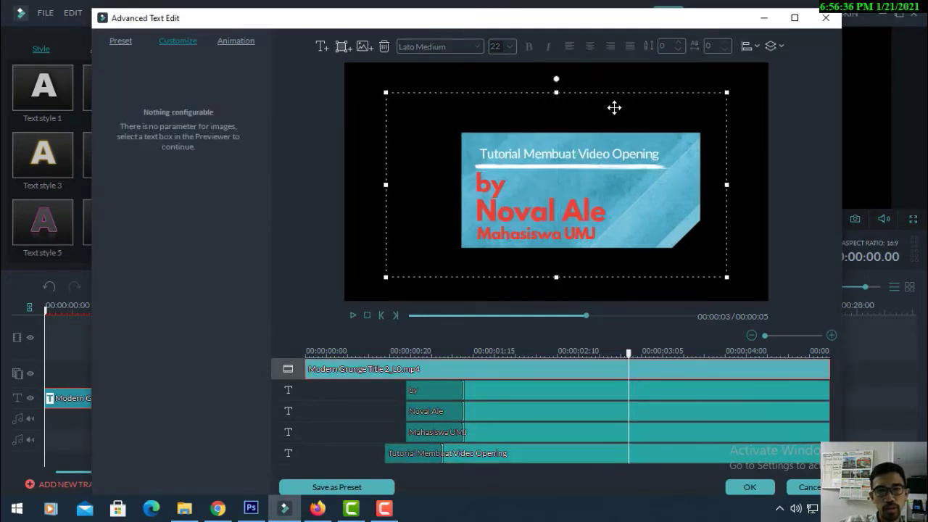
pyautogui.moveTo(620, 94); pyautogui.dragTo(622, 94)
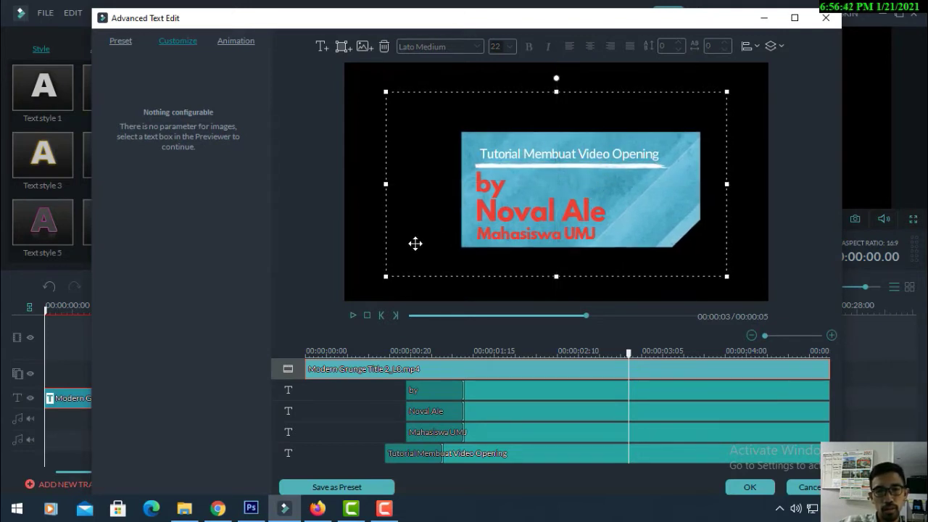
pyautogui.click(360, 215)
pyautogui.moveTo(687, 168); pyautogui.dragTo(687, 168)
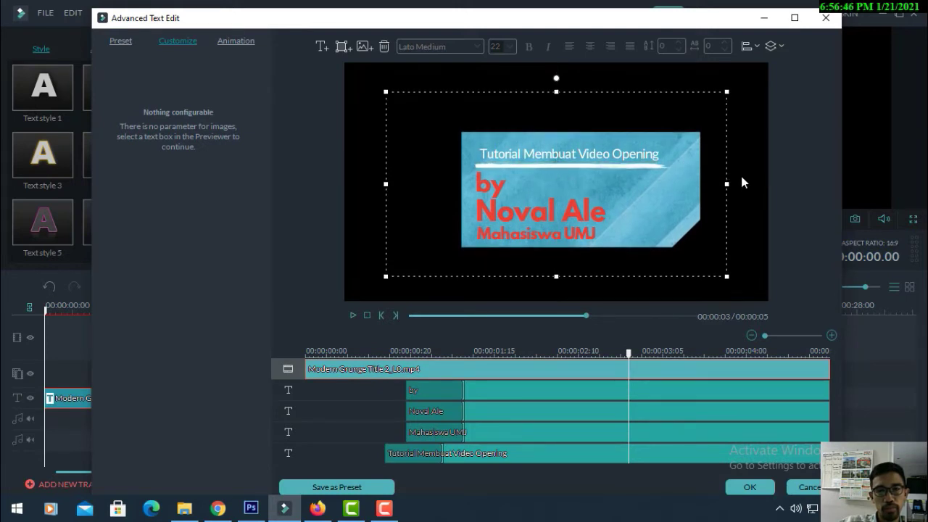
pyautogui.click(329, 388)
pyautogui.click(402, 209)
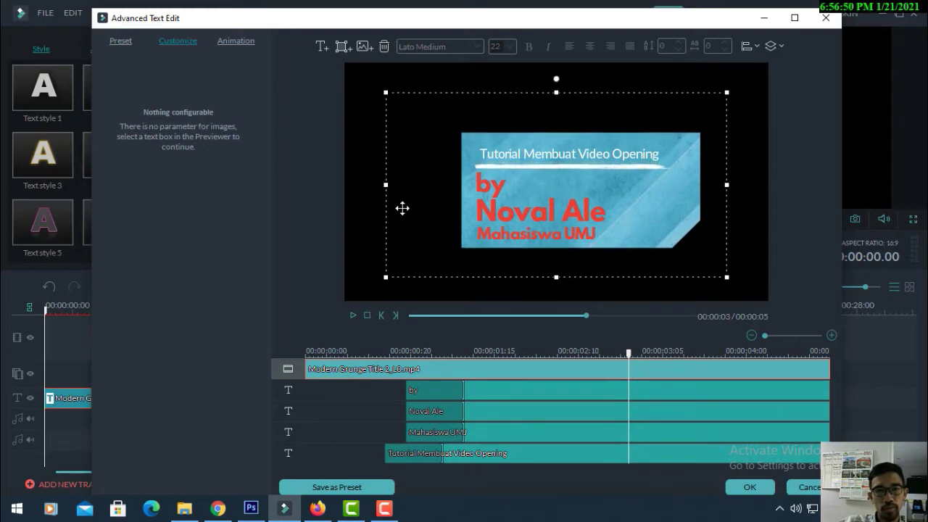
pyautogui.click(360, 143)
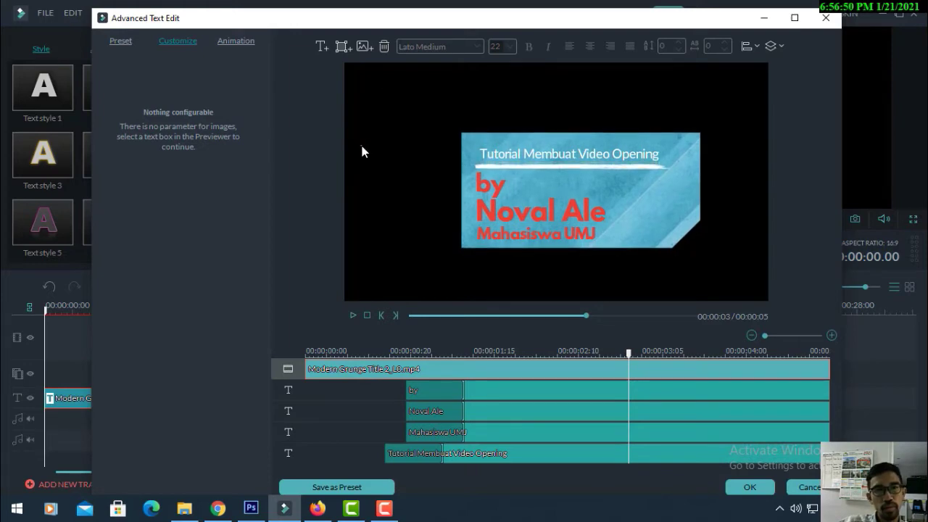
# Insert SUBSCRIBE PNG.png from Local Disk (D:) into the title
pyautogui.click(363, 46)
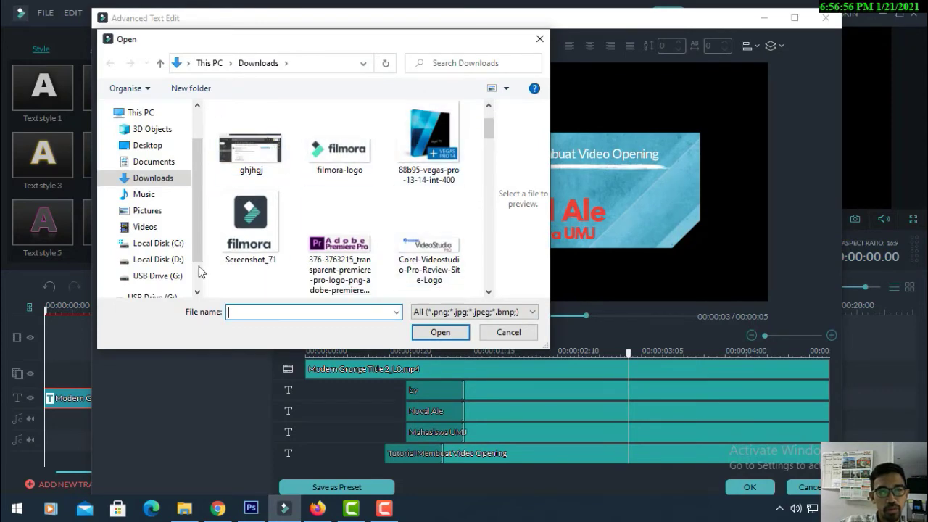
pyautogui.click(153, 258)
pyautogui.scroll(-5, 406, 249)
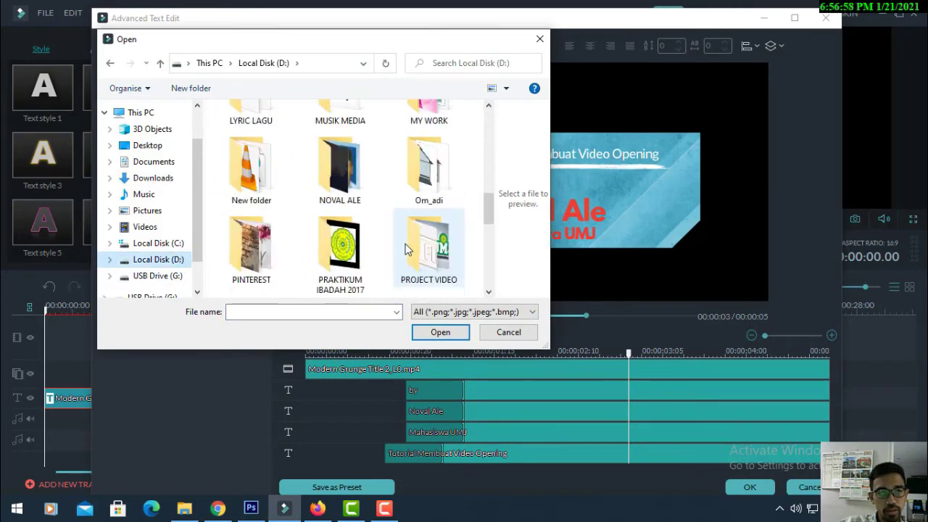
pyautogui.scroll(-5, 406, 249)
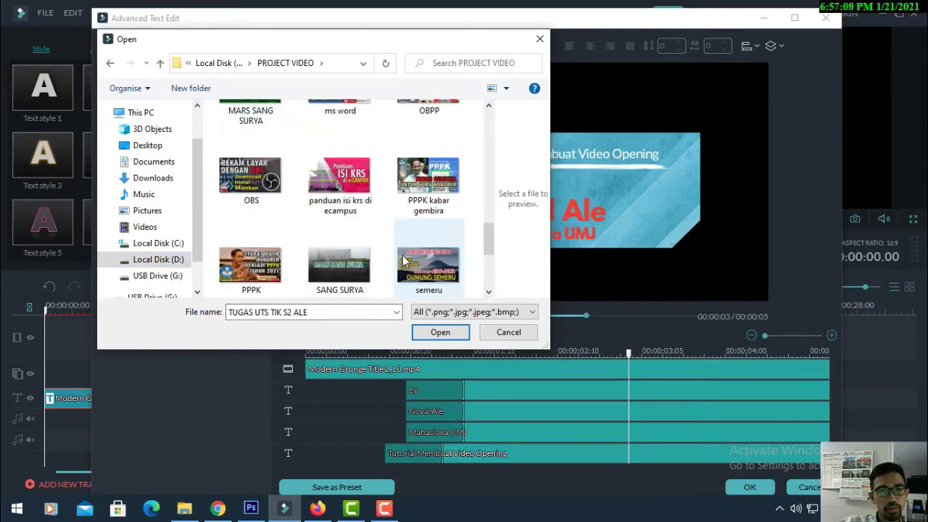
pyautogui.scroll(-2, 403, 260)
pyautogui.scroll(-1, 403, 259)
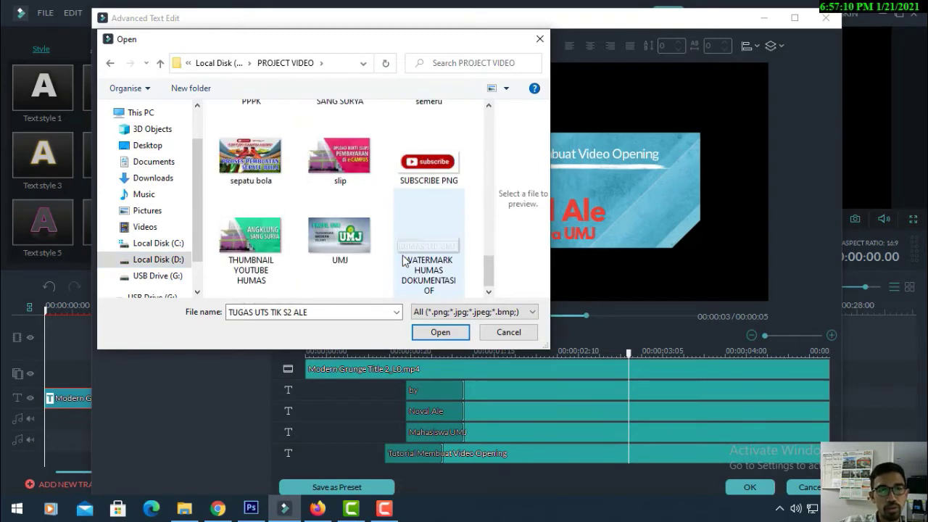
pyautogui.scroll(1, 403, 260)
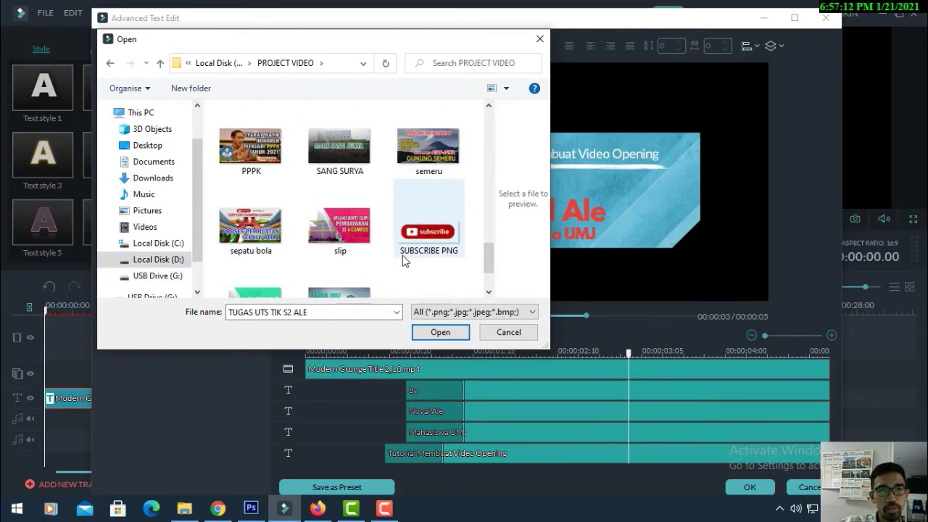
pyautogui.scroll(1, 403, 257)
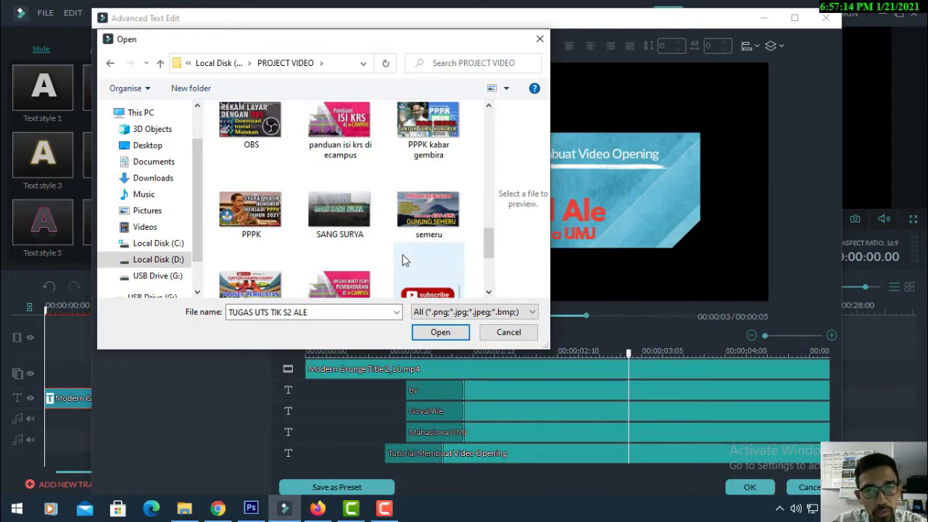
pyautogui.scroll(-2, 402, 254)
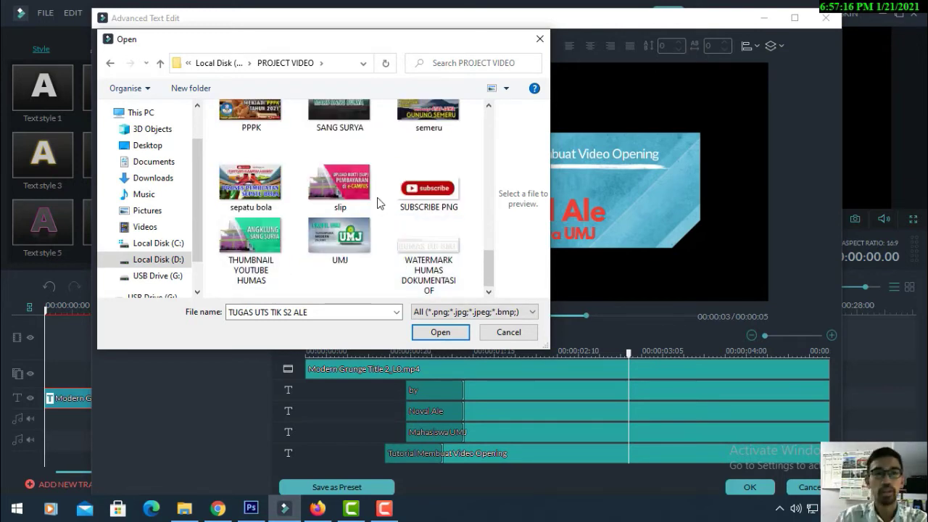
pyautogui.doubleClick(428, 186)
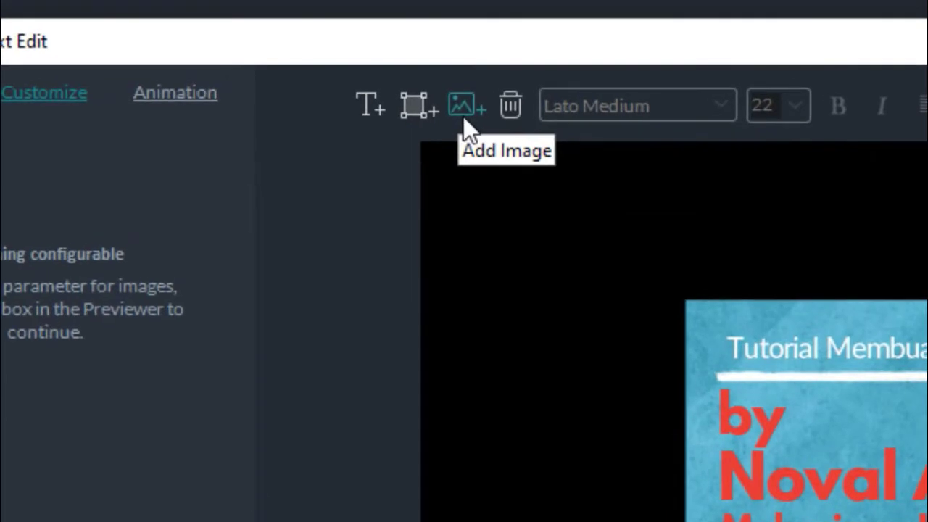
# Add a new text box and drag it into place on the title card
pyautogui.click(416, 106)
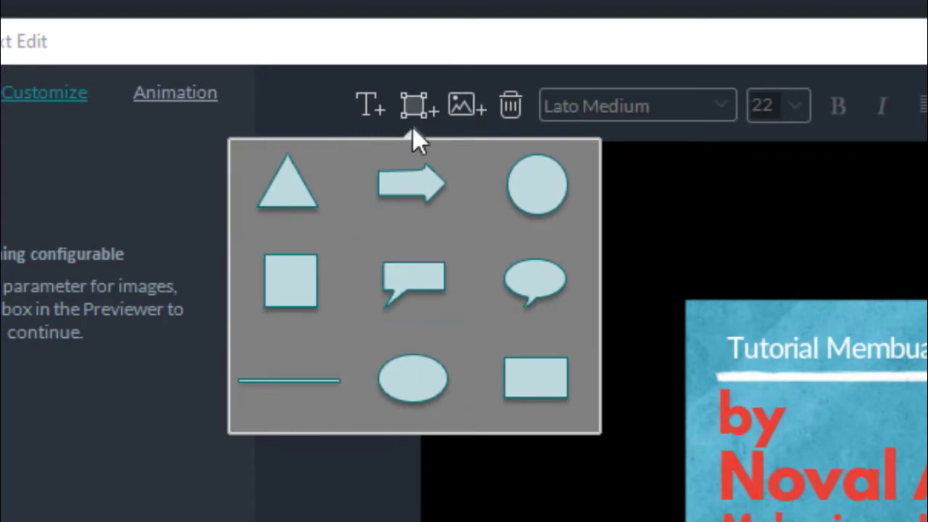
pyautogui.click(368, 103)
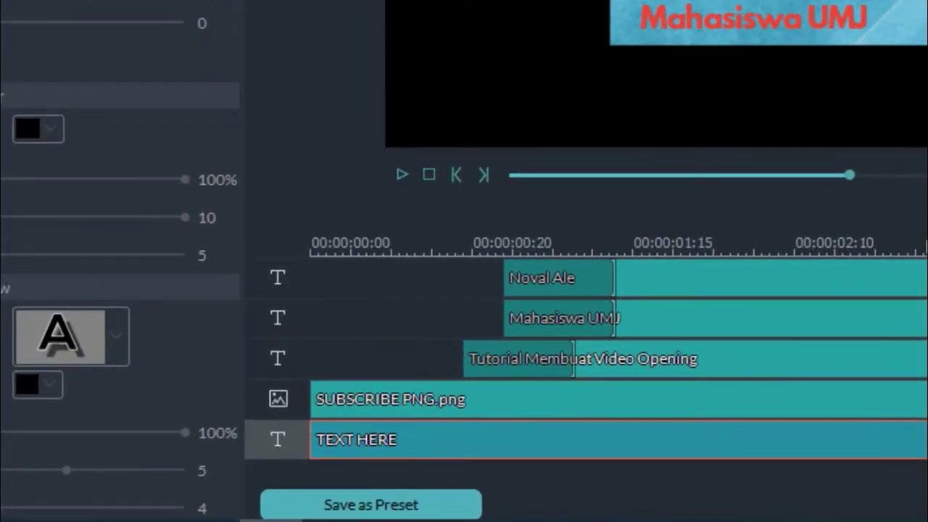
pyautogui.moveTo(927, 33); pyautogui.dragTo(770, 35)
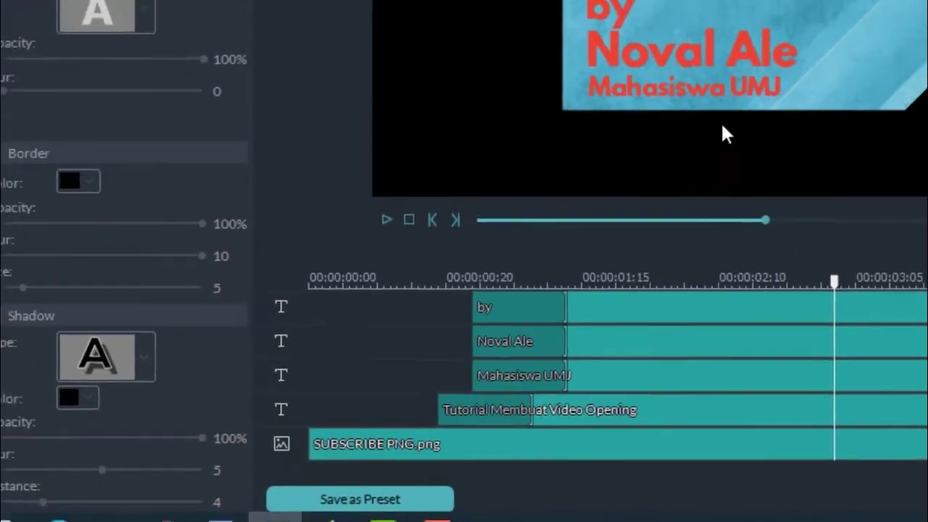
pyautogui.click(724, 281)
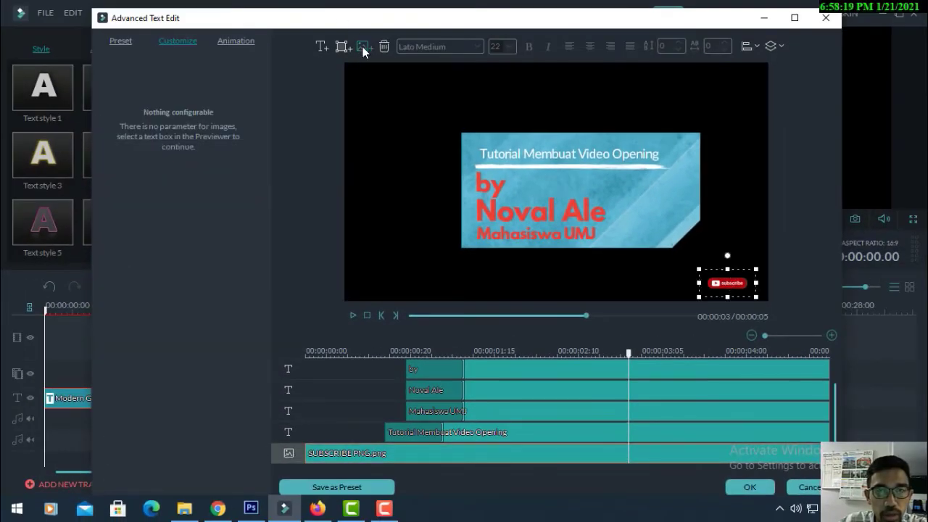
# Insert LOGO ALE STUDIO.jpg and shrink it to a small logo above the subscribe badge
pyautogui.click(362, 46)
pyautogui.scroll(-5, 457, 201)
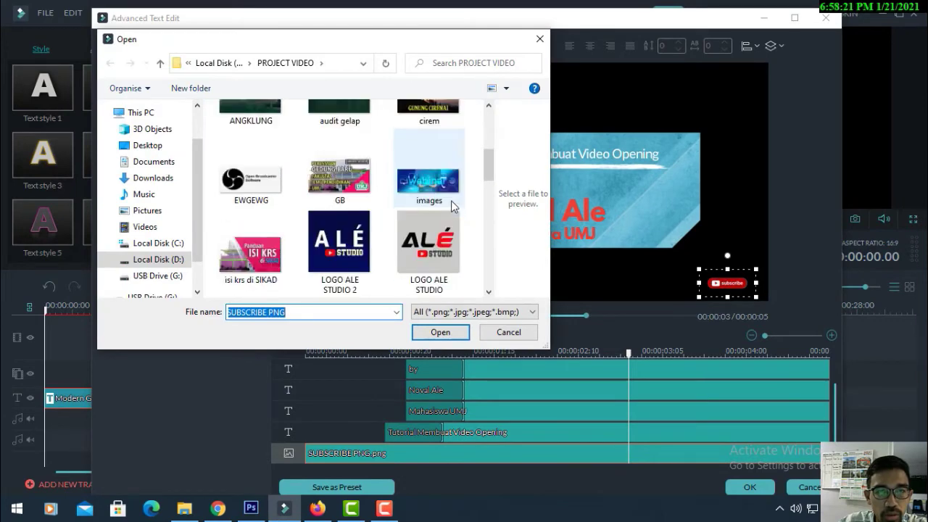
pyautogui.click(451, 245)
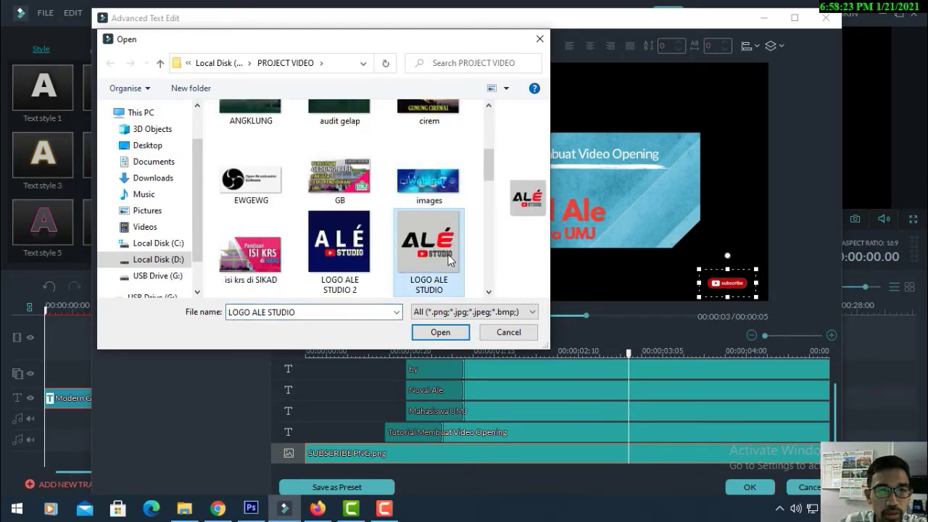
pyautogui.click(456, 332)
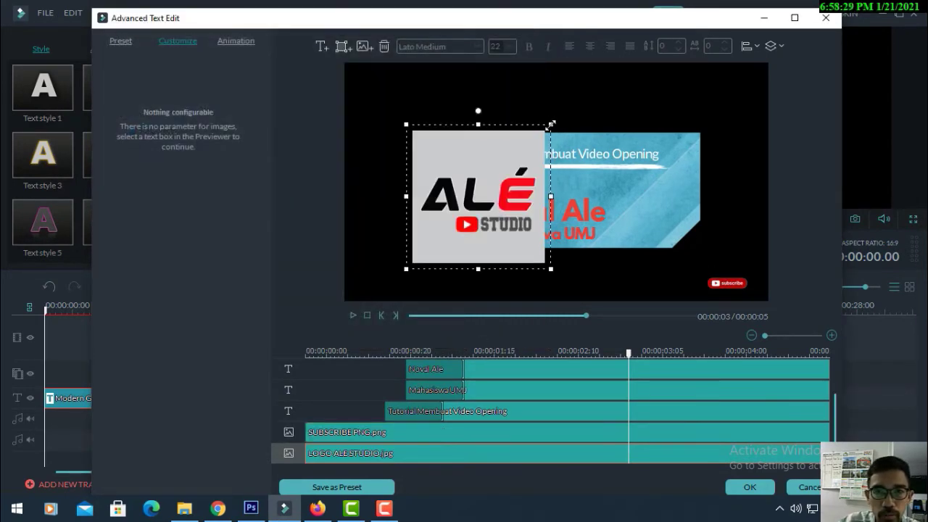
pyautogui.moveTo(550, 125); pyautogui.dragTo(732, 247)
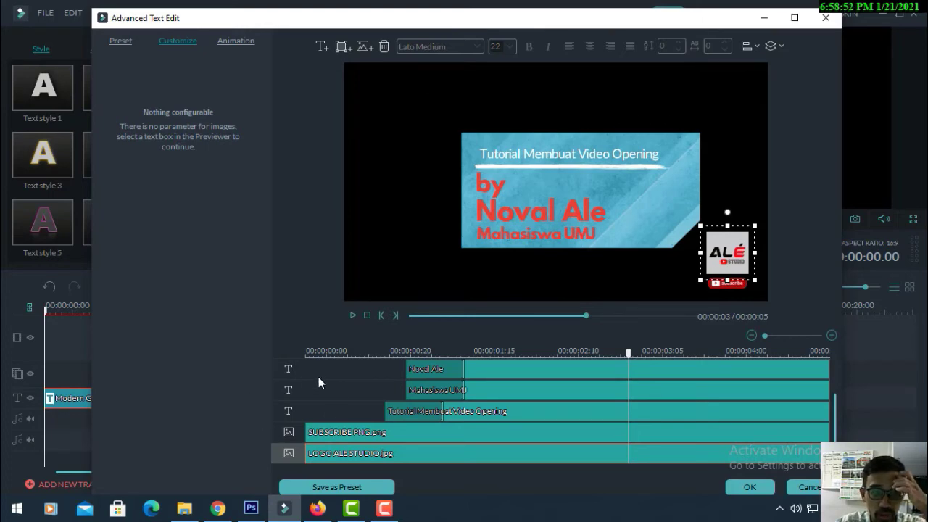
pyautogui.click(362, 47)
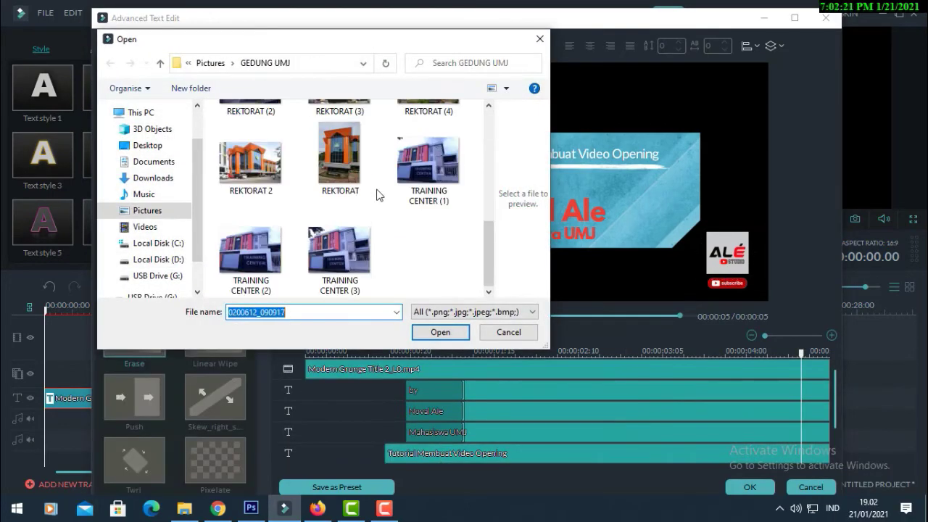
# Insert ALE.jpg from Pictures > WALLPAPER and move it to the frame's top-left
pyautogui.scroll(1, 377, 194)
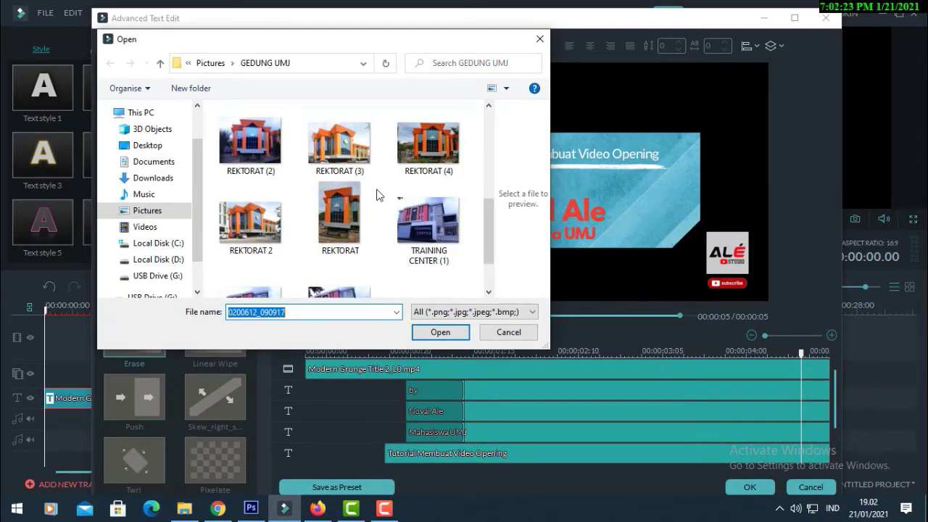
pyautogui.scroll(1, 377, 195)
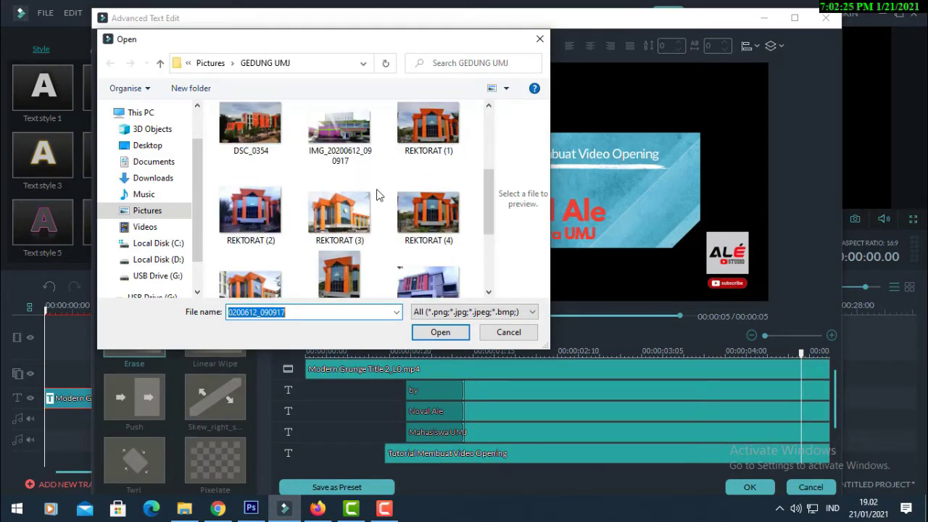
pyautogui.scroll(1, 377, 195)
pyautogui.scroll(1, 377, 195)
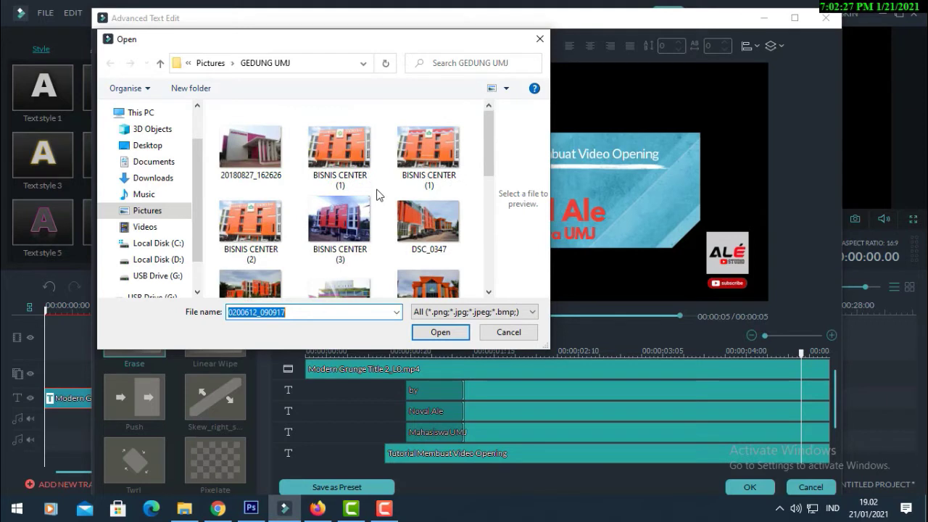
pyautogui.click(157, 211)
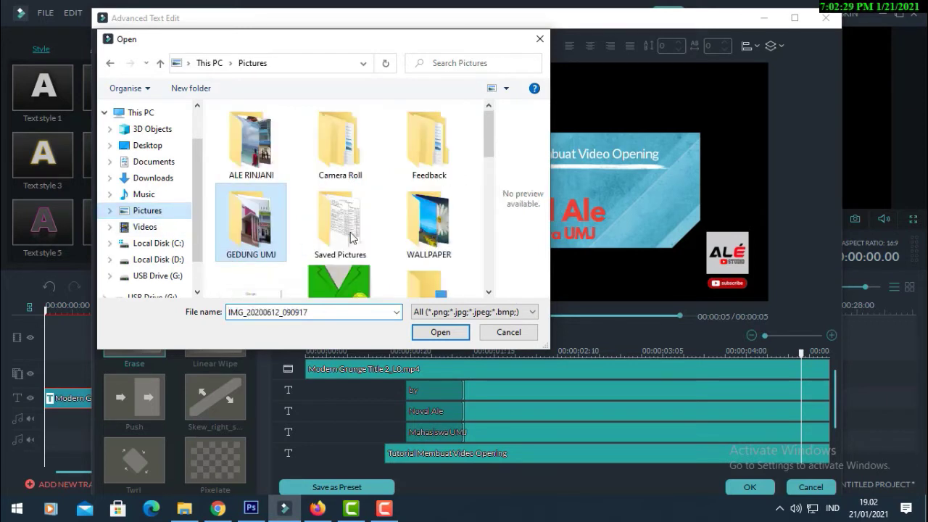
pyautogui.doubleClick(453, 225)
pyautogui.scroll(-1, 452, 225)
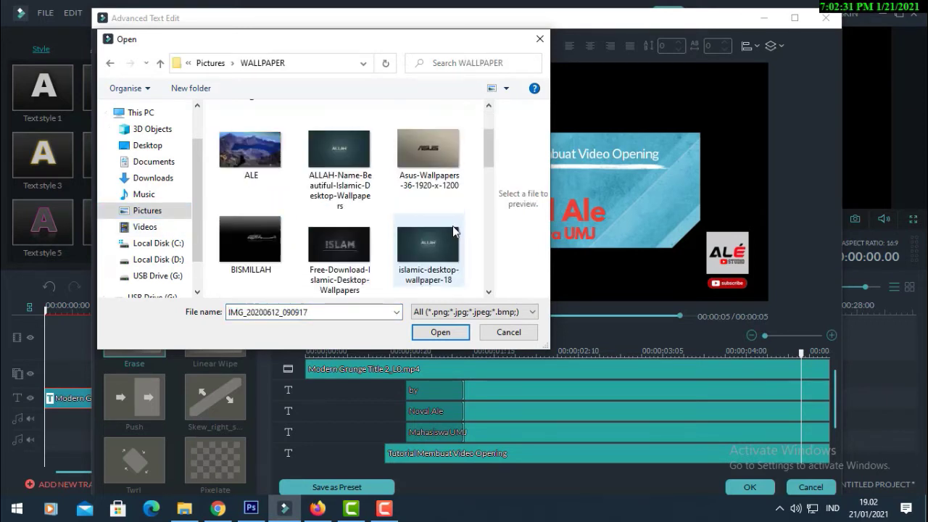
pyautogui.doubleClick(268, 167)
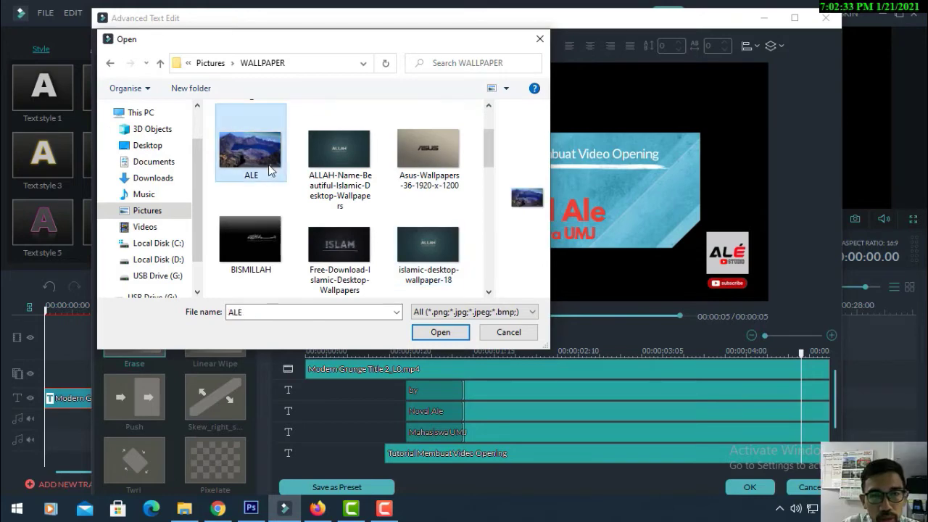
pyautogui.moveTo(484, 179); pyautogui.dragTo(419, 111)
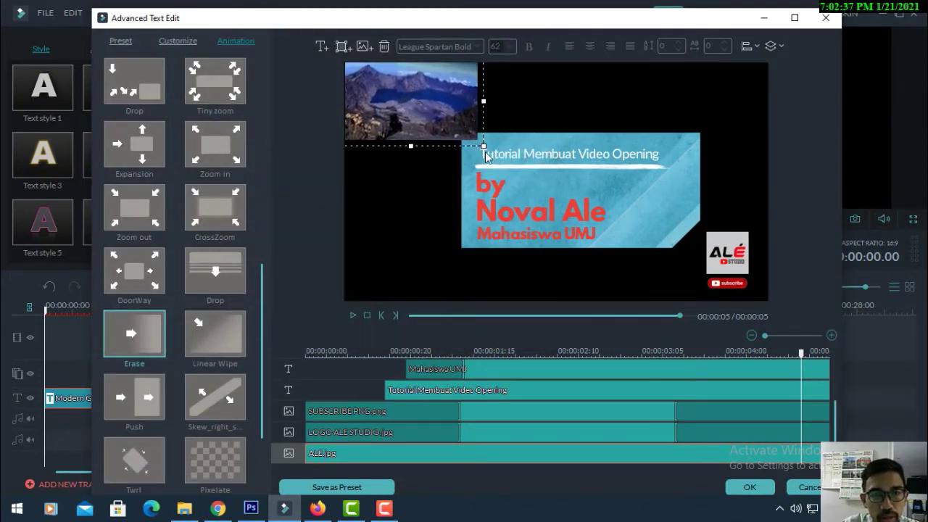
# Stretch ALE.jpg to fill the frame and move its layer to the top of the track list
pyautogui.moveTo(484, 147); pyautogui.dragTo(759, 293)
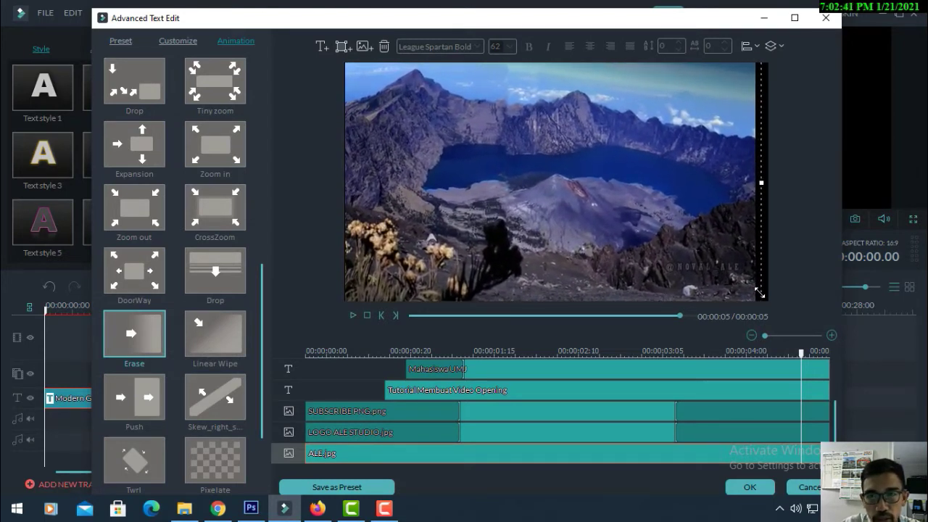
pyautogui.moveTo(761, 182); pyautogui.dragTo(771, 186)
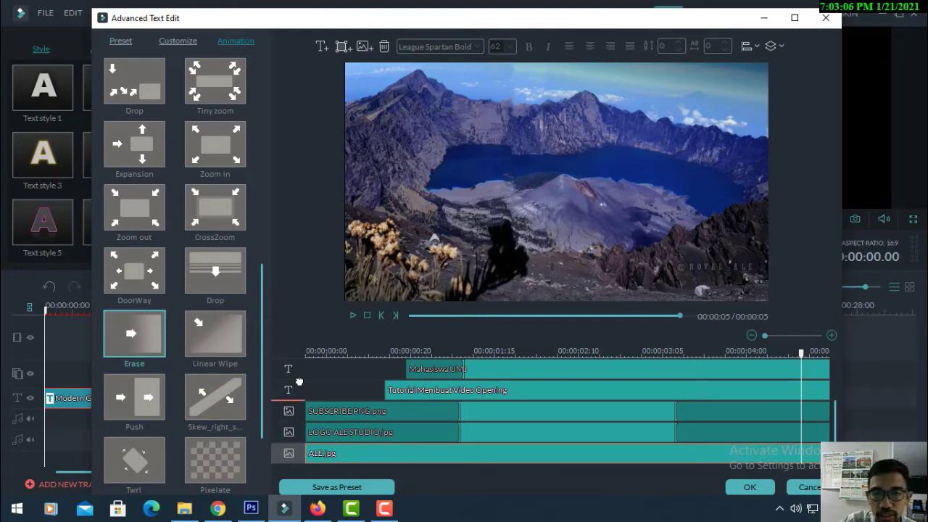
pyautogui.scroll(5, 299, 382)
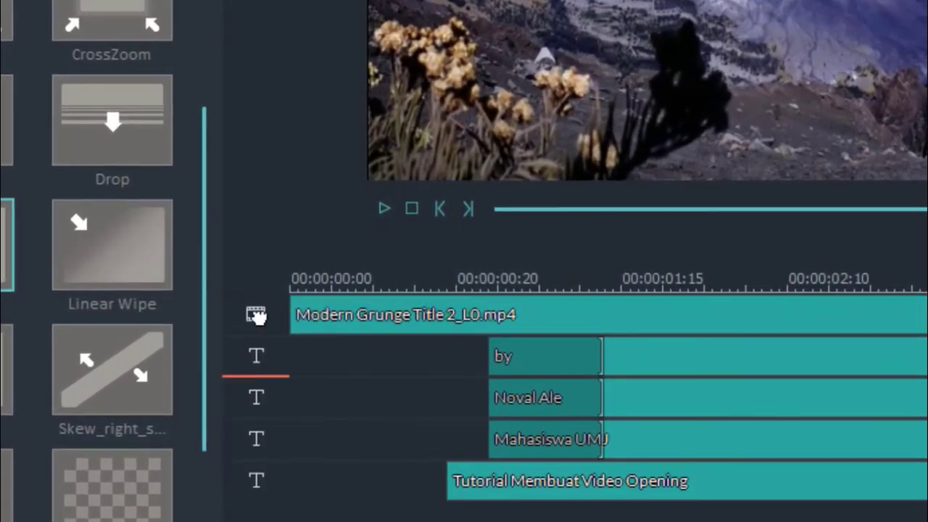
pyautogui.moveTo(258, 315); pyautogui.dragTo(259, 300)
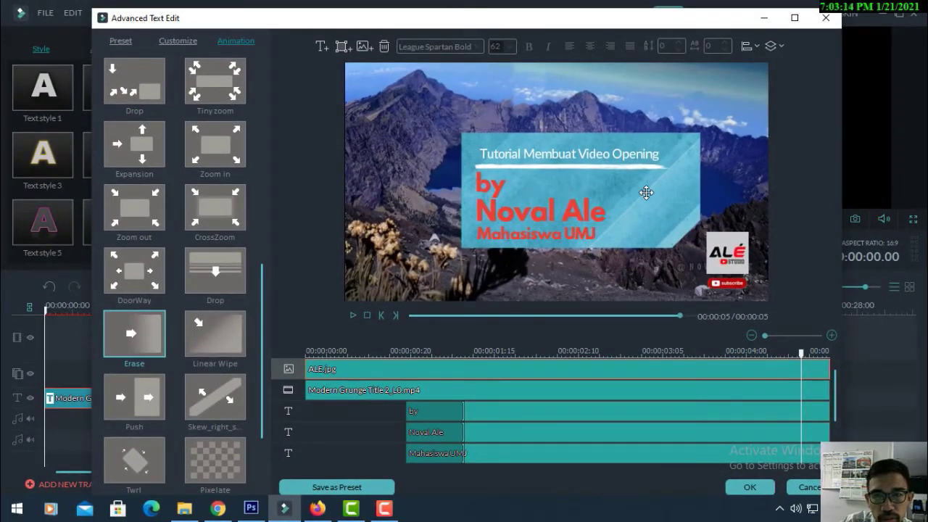
# Confirm the title edits, preview the opening over the mountain photo, then reopen the title
pyautogui.click(750, 488)
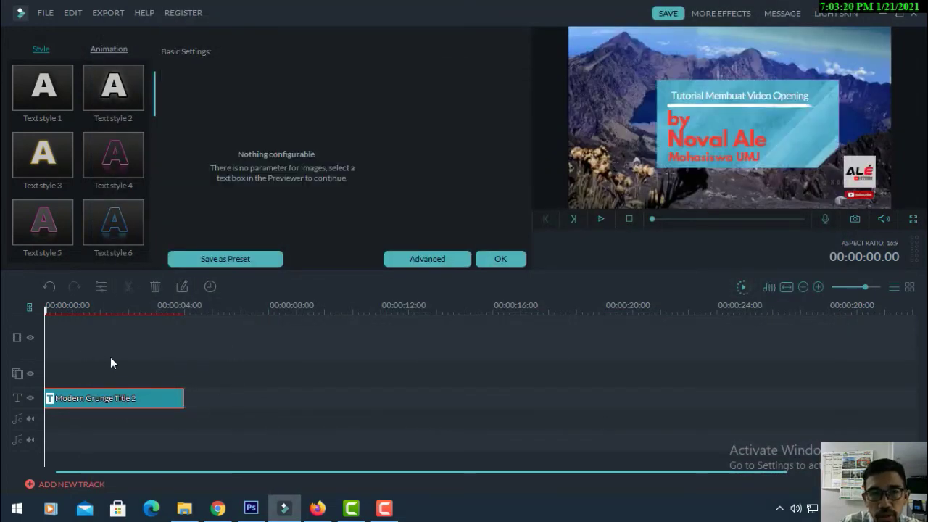
pyautogui.click(500, 259)
pyautogui.press('space')
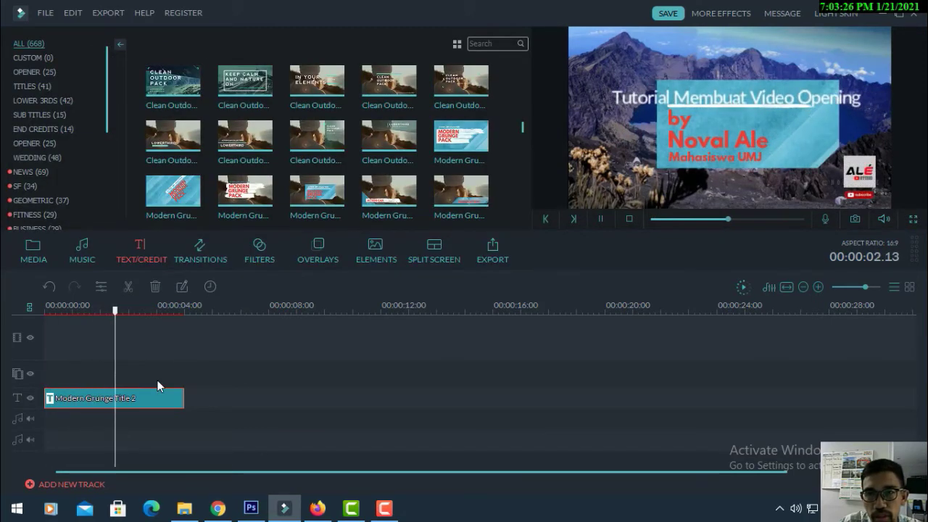
pyautogui.press('space')
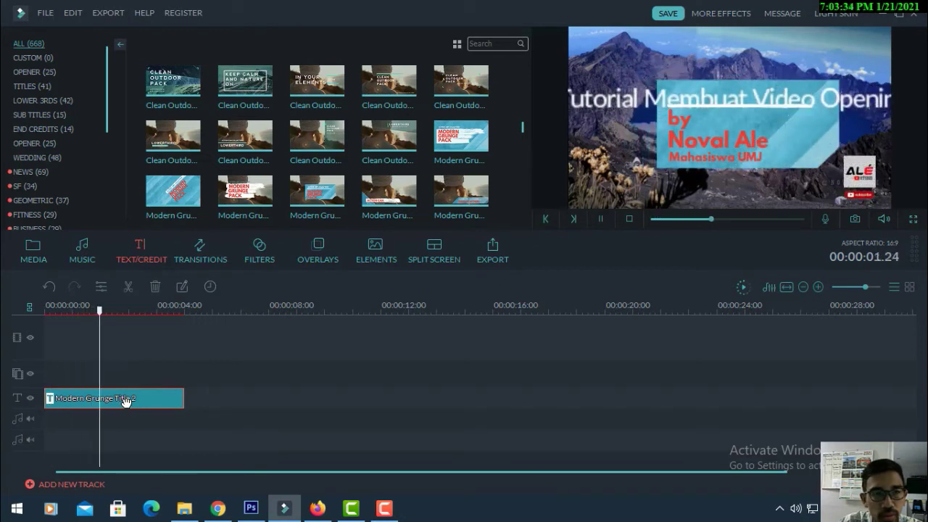
pyautogui.doubleClick(95, 400)
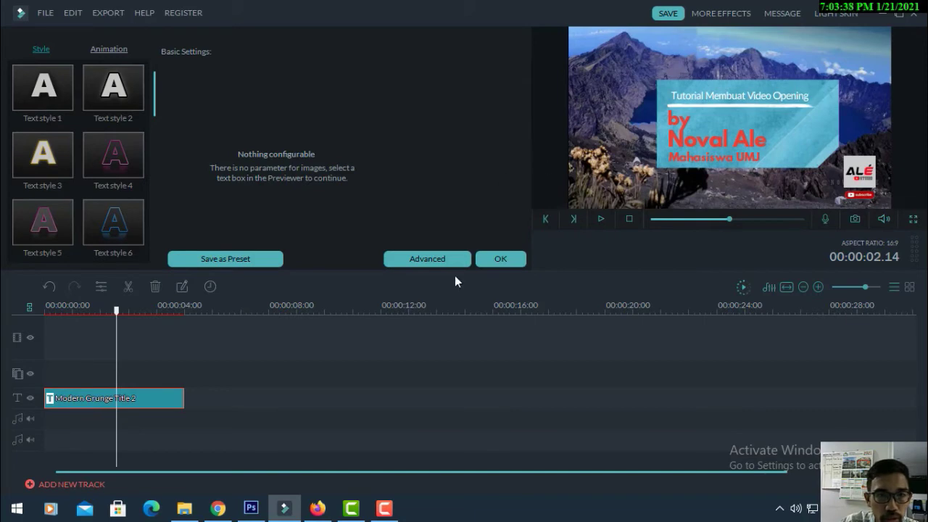
# In the advanced title editor, select the 'Tutorial Membuat Video Opening' text layer
pyautogui.click(433, 259)
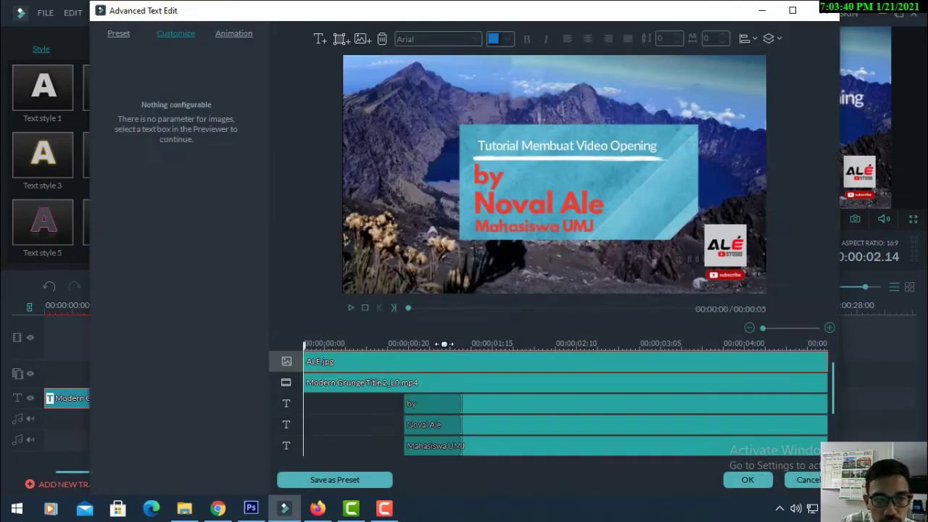
pyautogui.click(340, 423)
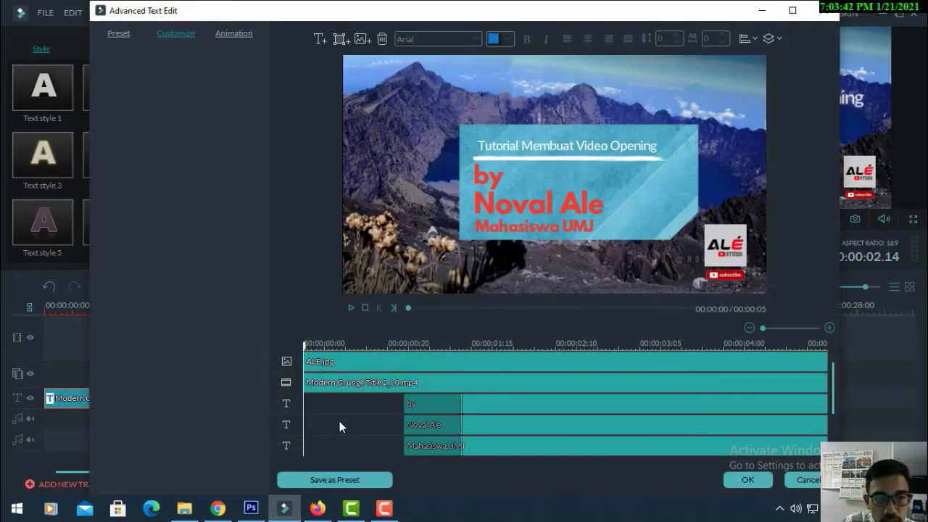
pyautogui.click(353, 382)
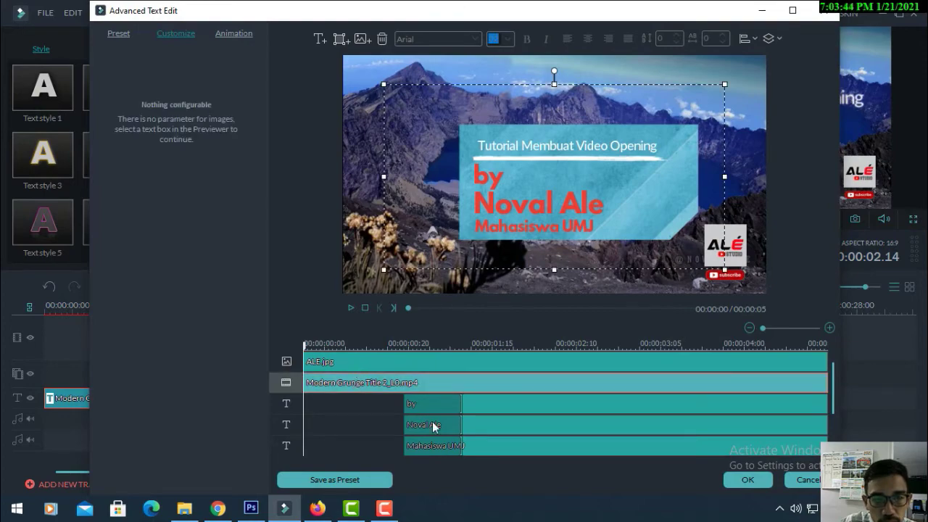
pyautogui.scroll(-3, 432, 421)
pyautogui.scroll(3, 275, 472)
pyautogui.scroll(-3, 283, 465)
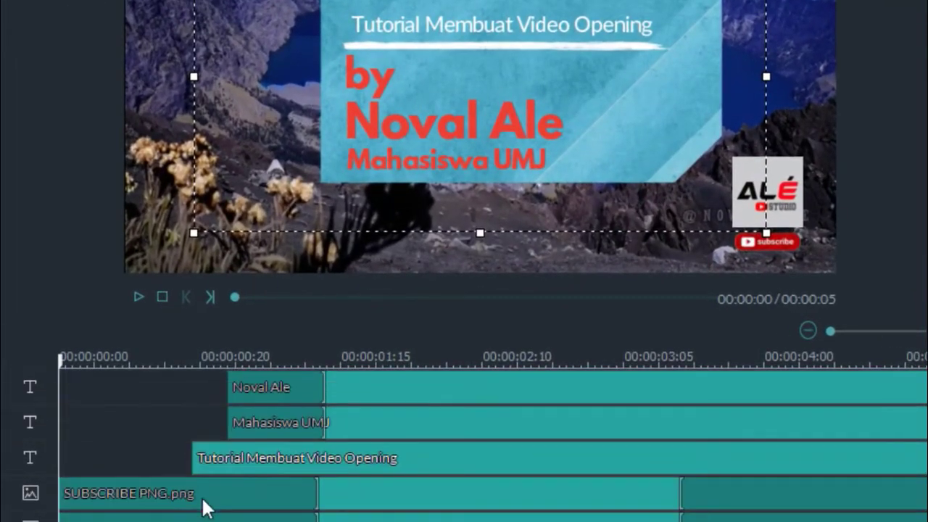
pyautogui.click(265, 467)
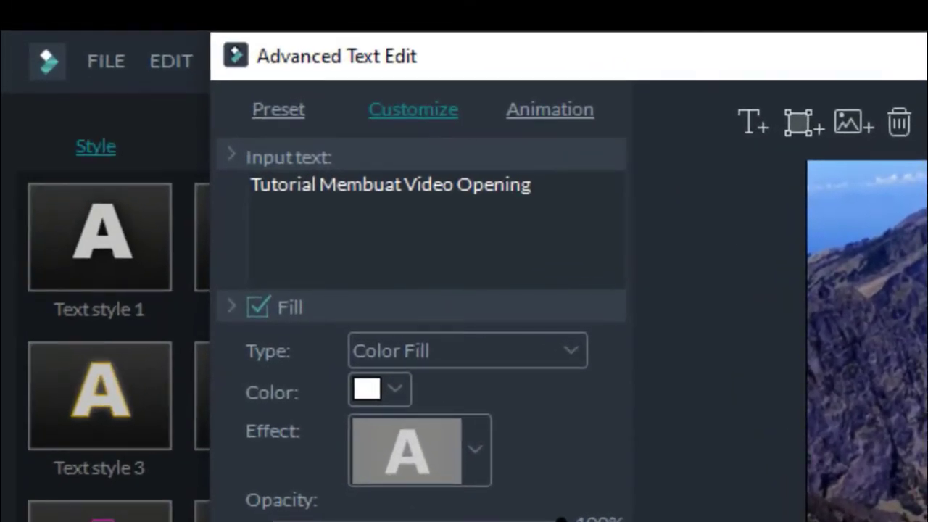
# Apply the Random2 animation to that text and confirm both title dialogs
pyautogui.click(550, 112)
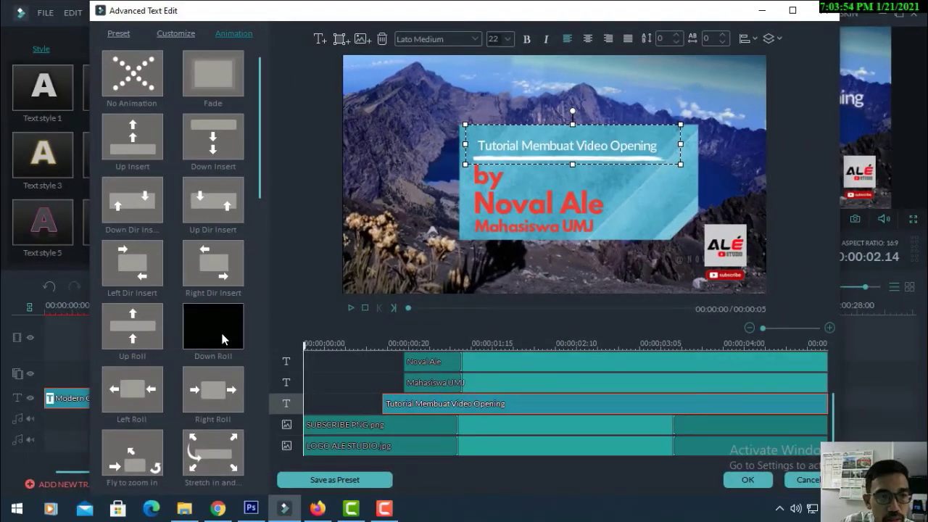
pyautogui.scroll(-10, 255, 345)
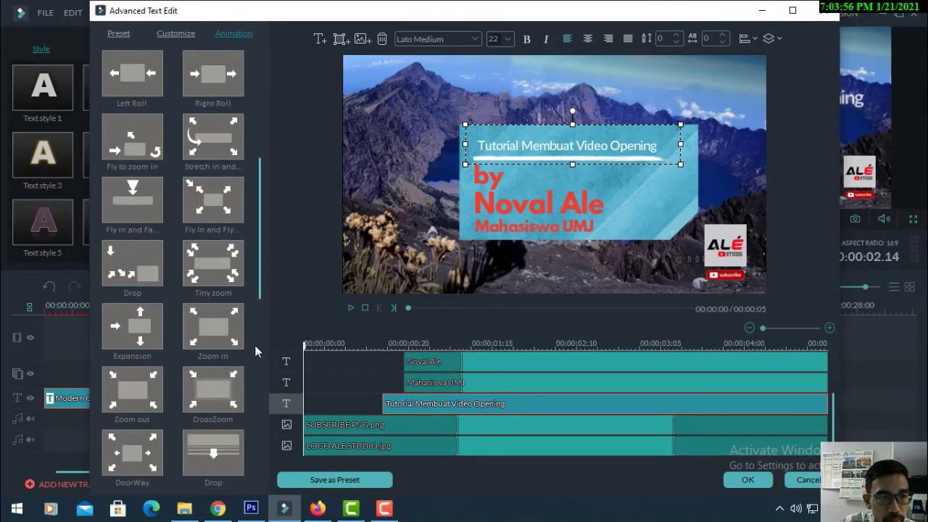
pyautogui.scroll(-6, 254, 350)
pyautogui.click(216, 456)
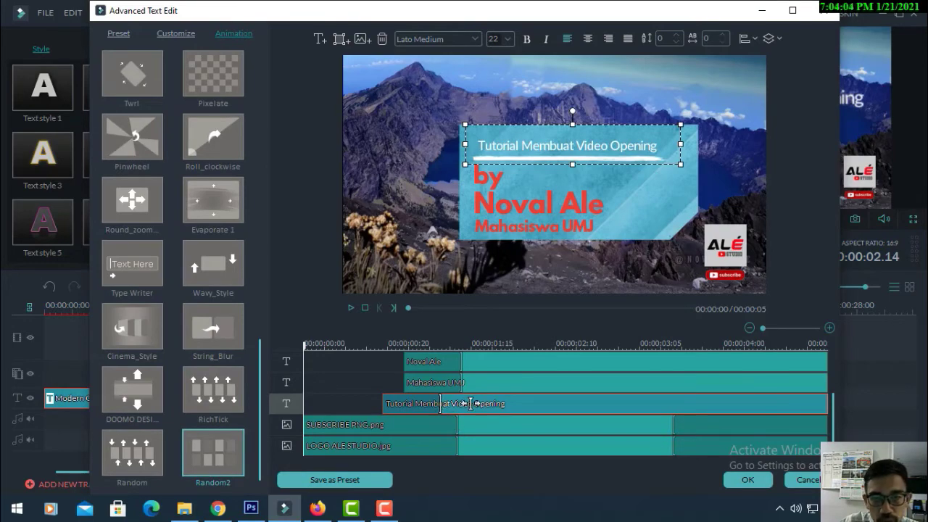
pyautogui.click(747, 479)
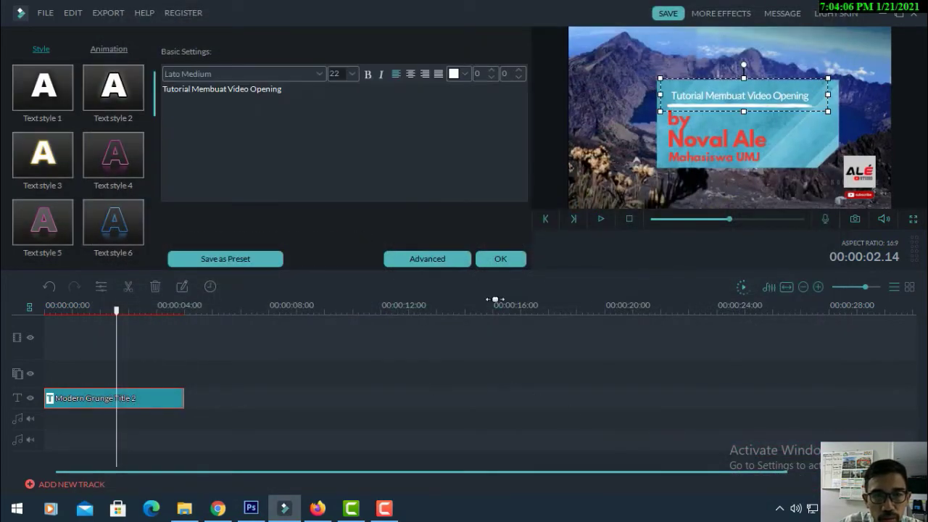
pyautogui.click(500, 258)
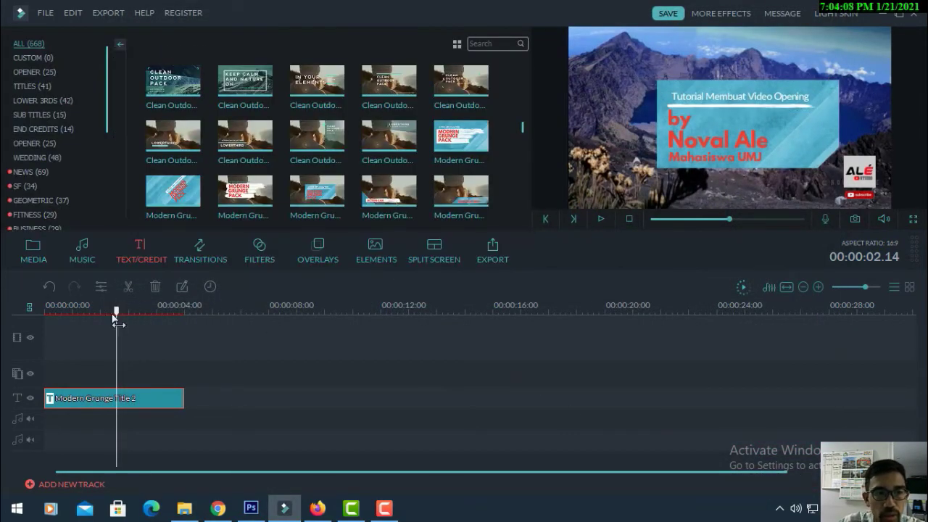
# Play the title from the beginning, then open the Music library's My Music collection
pyautogui.moveTo(116, 310); pyautogui.dragTo(46, 310)
pyautogui.press('space')
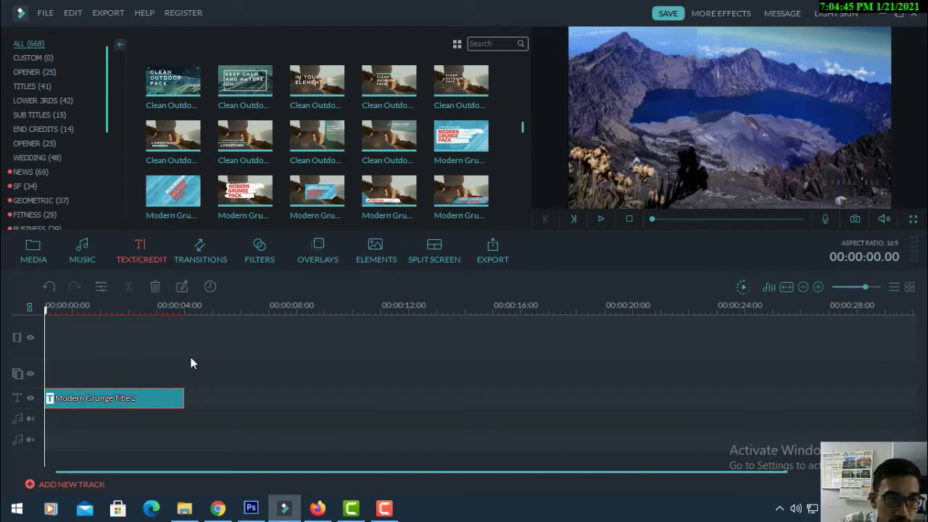
pyautogui.click(85, 250)
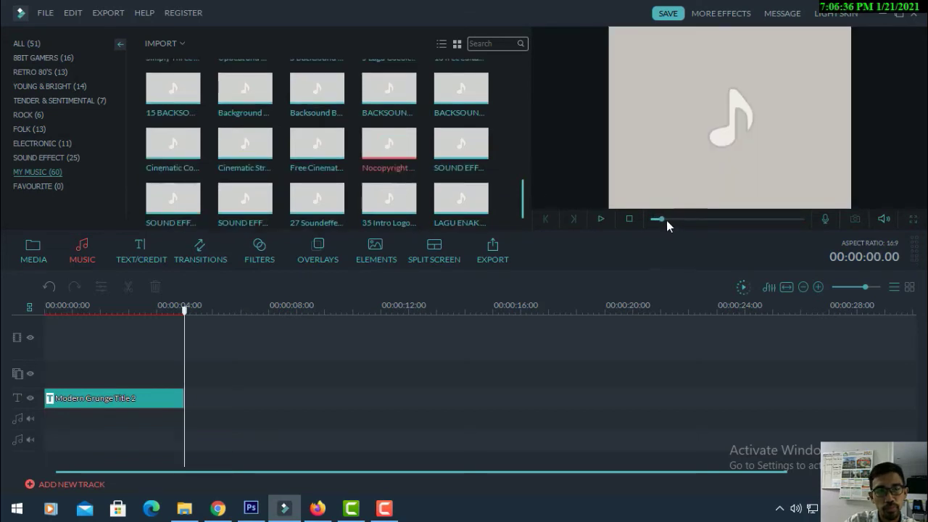
# Preview the Nocopyright INTRO Video track and place it on the audio track at 0 s
pyautogui.moveTo(666, 220); pyautogui.dragTo(727, 222)
pyautogui.press('space')
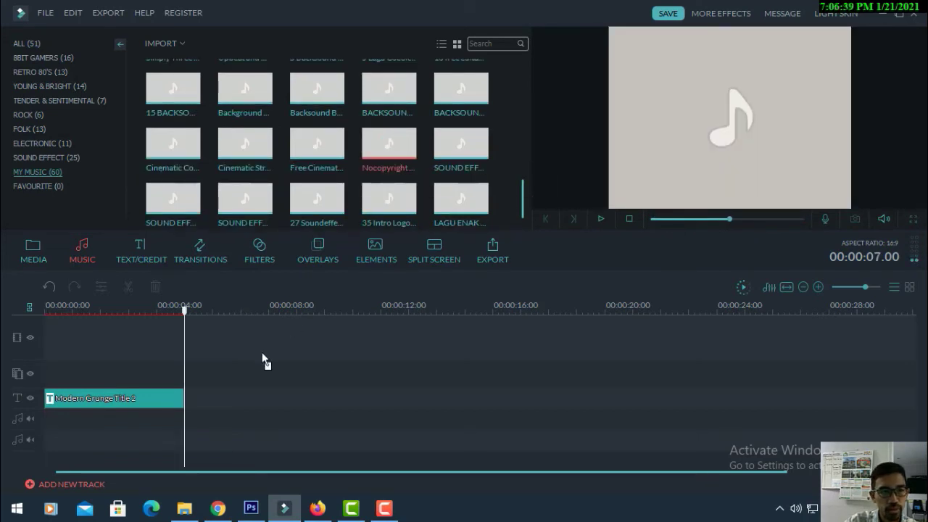
pyautogui.moveTo(262, 355); pyautogui.dragTo(45, 419)
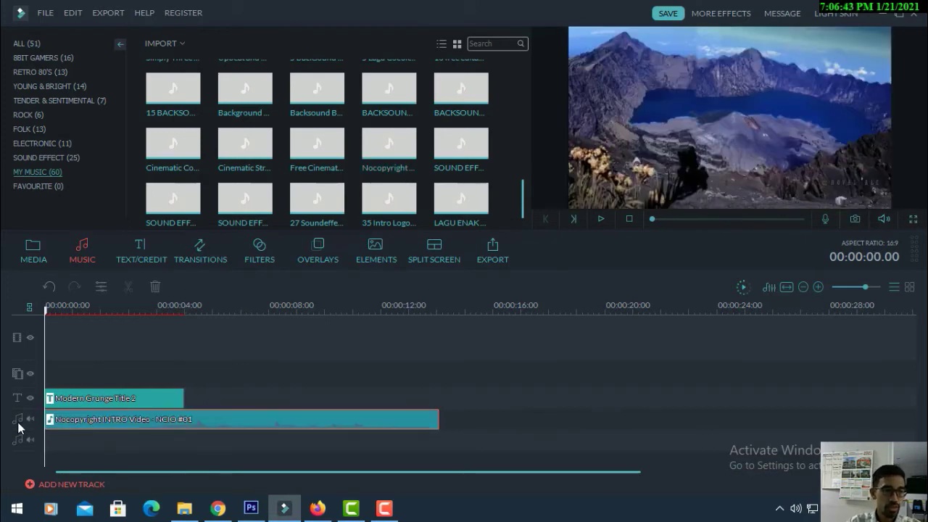
pyautogui.press('space')
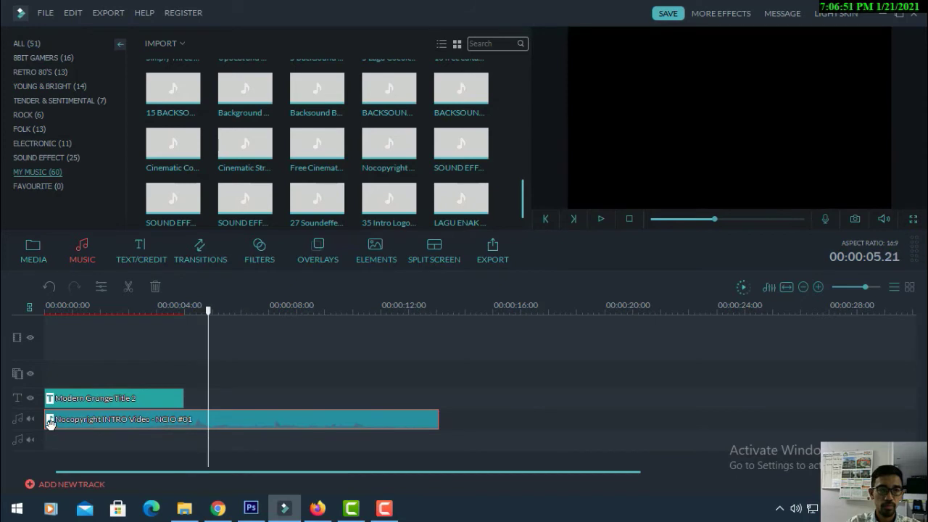
# Adjust the music clip's position and stretch the title clip to about 7 seconds
pyautogui.moveTo(80, 422)
pyautogui.mouseDown()
pyautogui.moveTo(180, 422)
pyautogui.moveTo(76, 425)
pyautogui.mouseUp()
pyautogui.press('space')
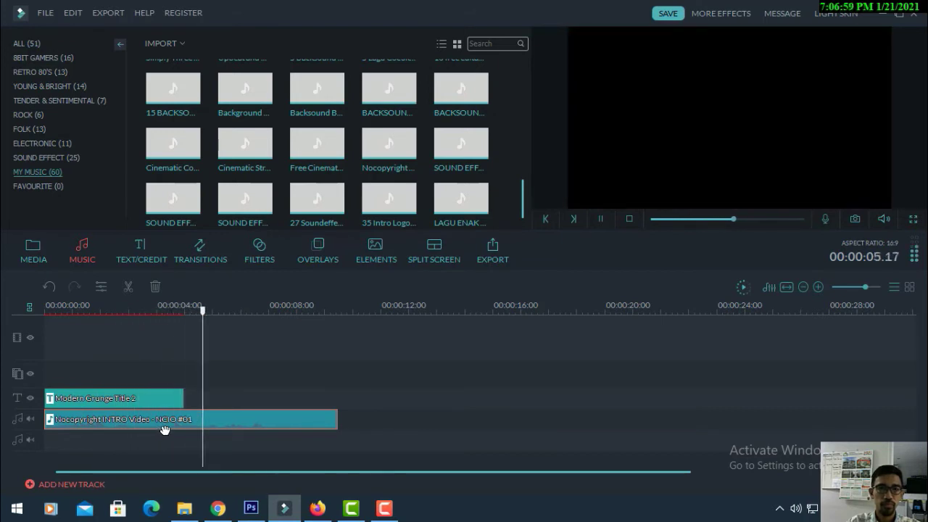
pyautogui.moveTo(183, 405); pyautogui.dragTo(228, 419)
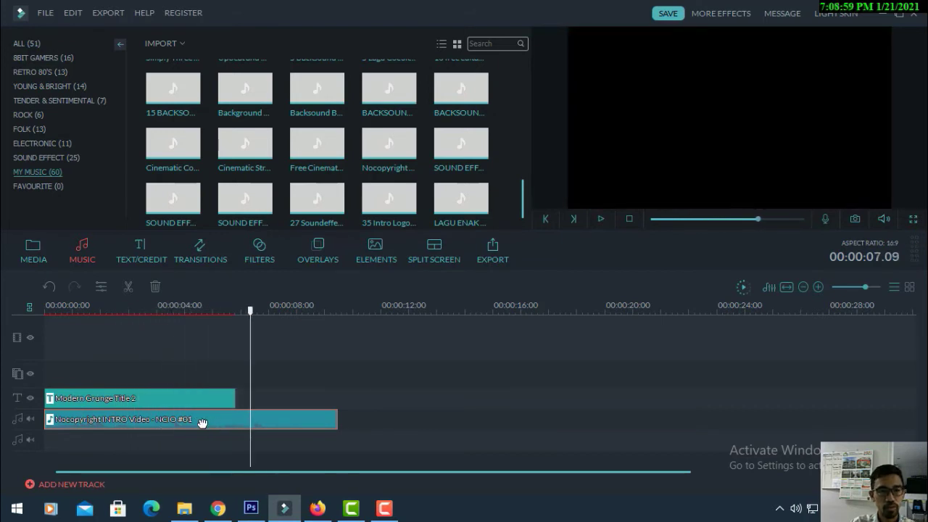
# Set the Nocopyright INTRO music clip to 2x speed and play the timeline back
pyautogui.doubleClick(237, 424)
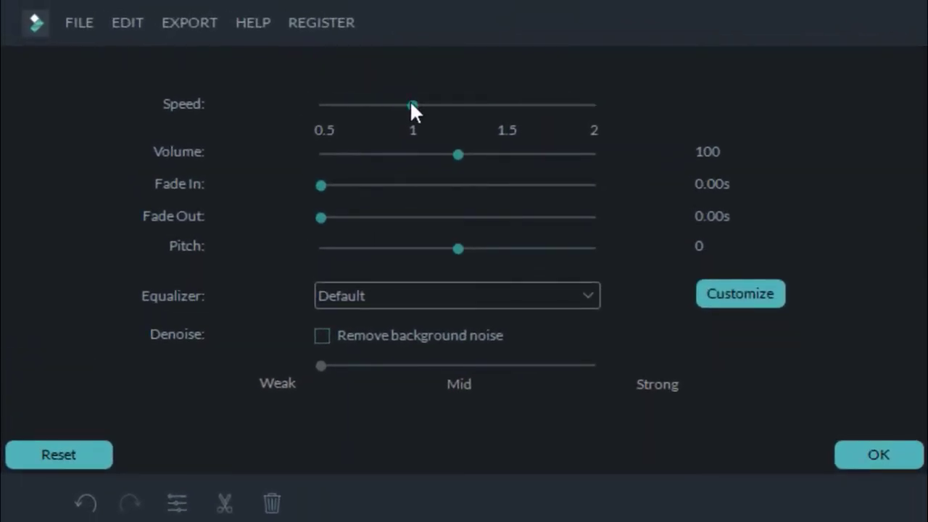
pyautogui.moveTo(411, 103)
pyautogui.mouseDown()
pyautogui.moveTo(586, 101)
pyautogui.moveTo(415, 104)
pyautogui.mouseUp()
pyautogui.click(877, 455)
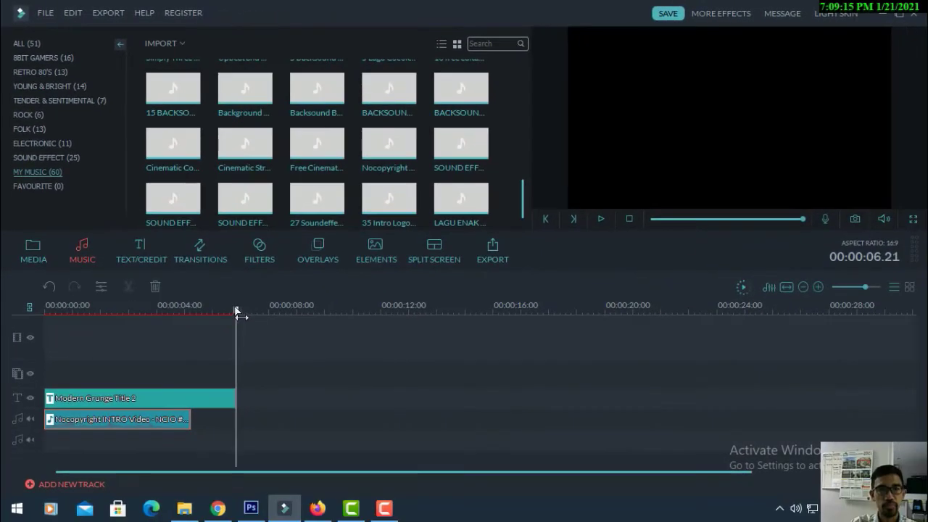
pyautogui.press('space')
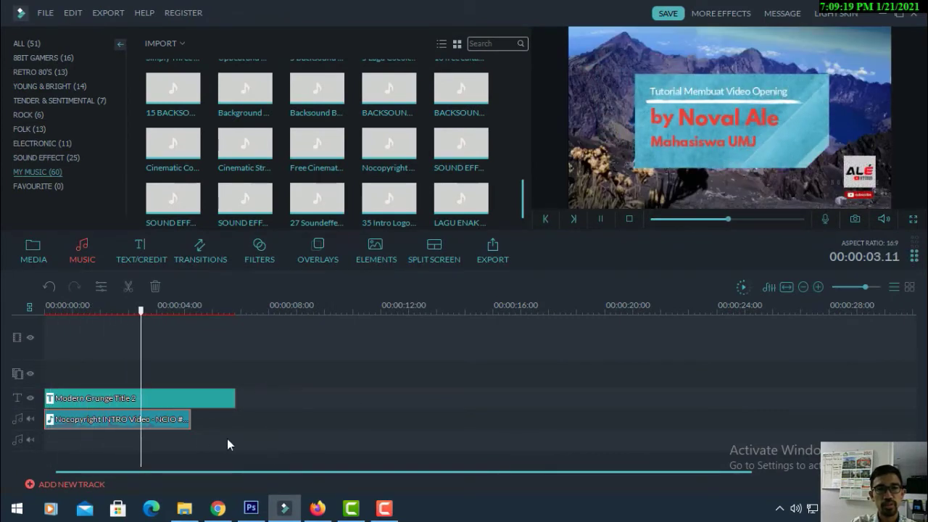
# Return the music clip to 1x speed with volume 70, then jump to the timeline start
pyautogui.doubleClick(134, 424)
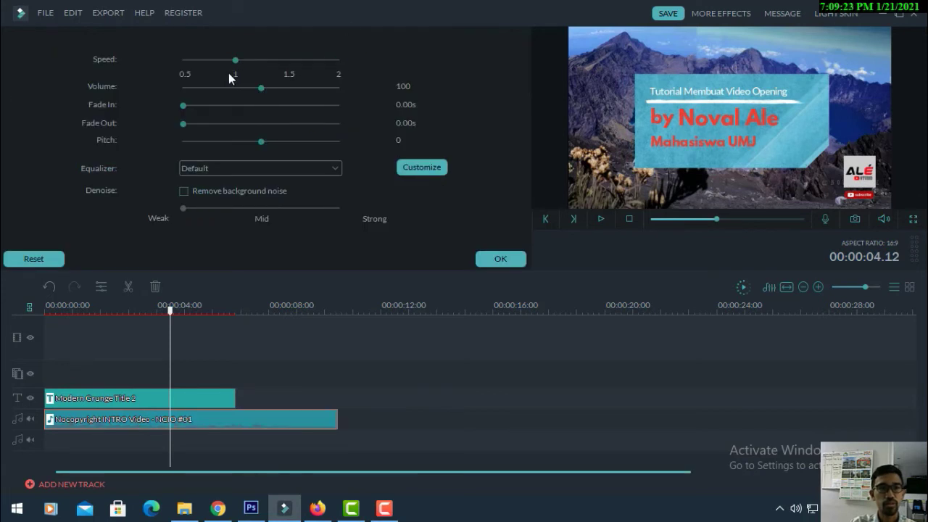
pyautogui.moveTo(261, 87); pyautogui.dragTo(341, 93)
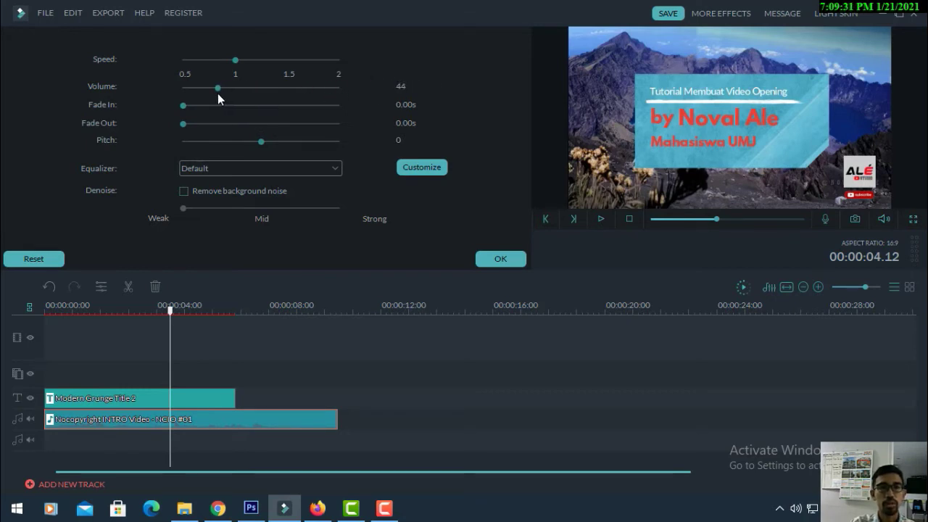
pyautogui.moveTo(217, 94); pyautogui.dragTo(238, 97)
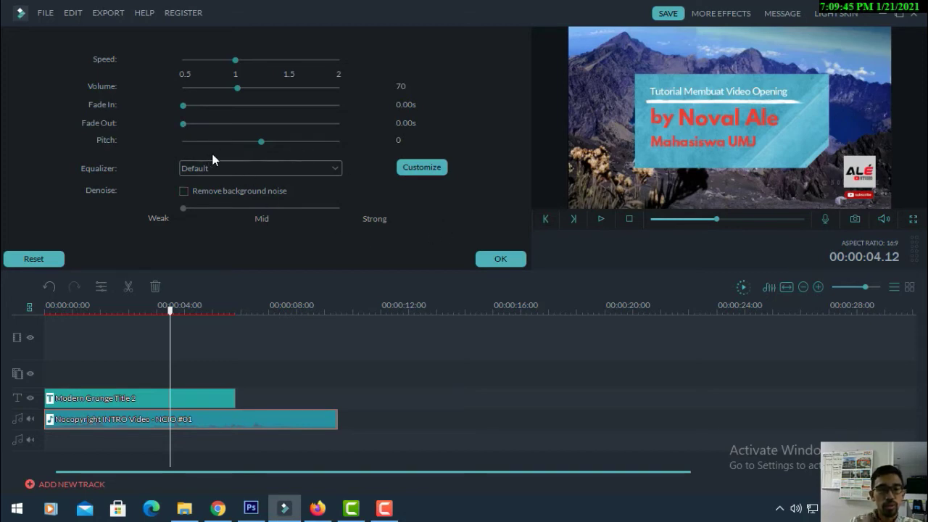
pyautogui.click(507, 260)
pyautogui.press('Home')
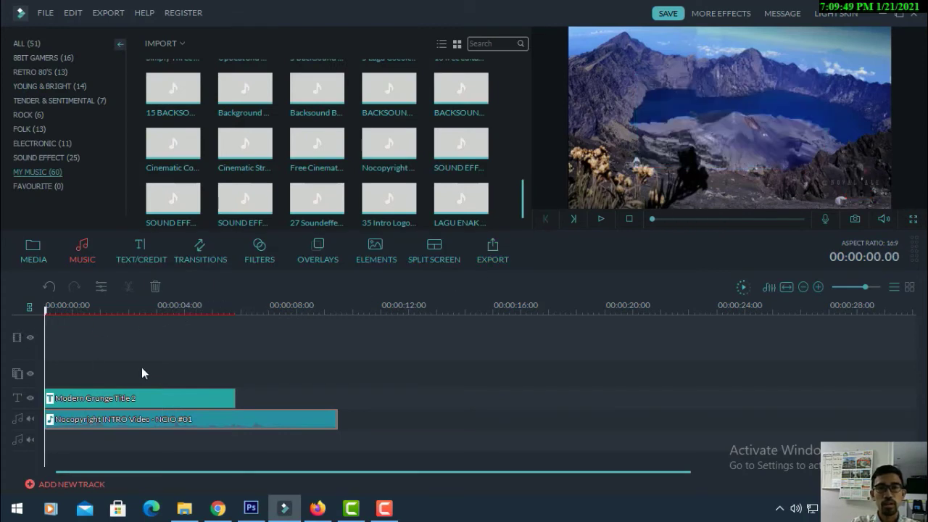
pyautogui.press('space')
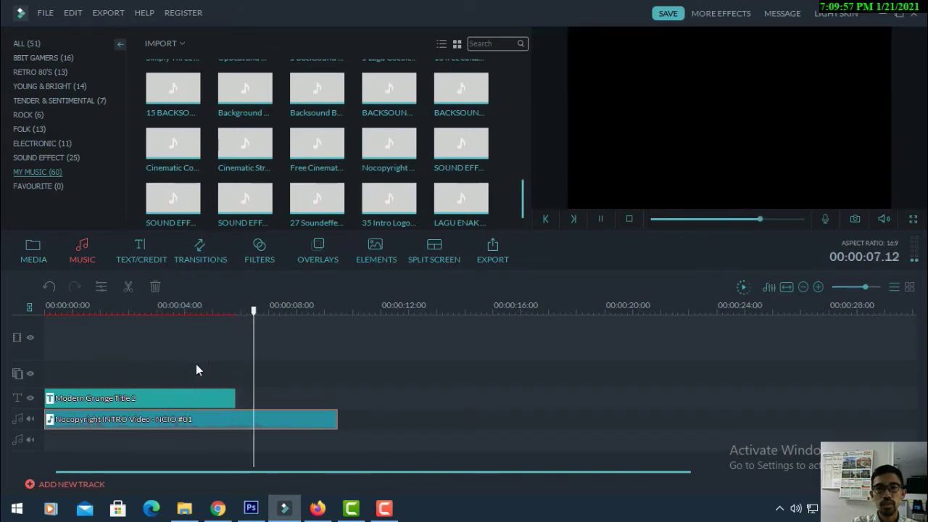
pyautogui.press('space')
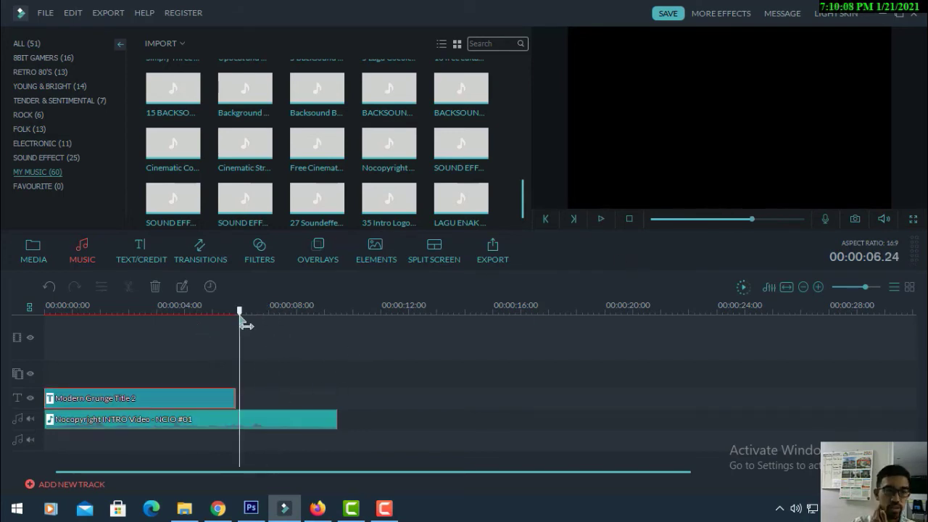
pyautogui.moveTo(242, 315)
pyautogui.mouseDown()
pyautogui.moveTo(254, 325)
pyautogui.moveTo(232, 315)
pyautogui.moveTo(237, 327)
pyautogui.mouseUp()
pyautogui.click(250, 395)
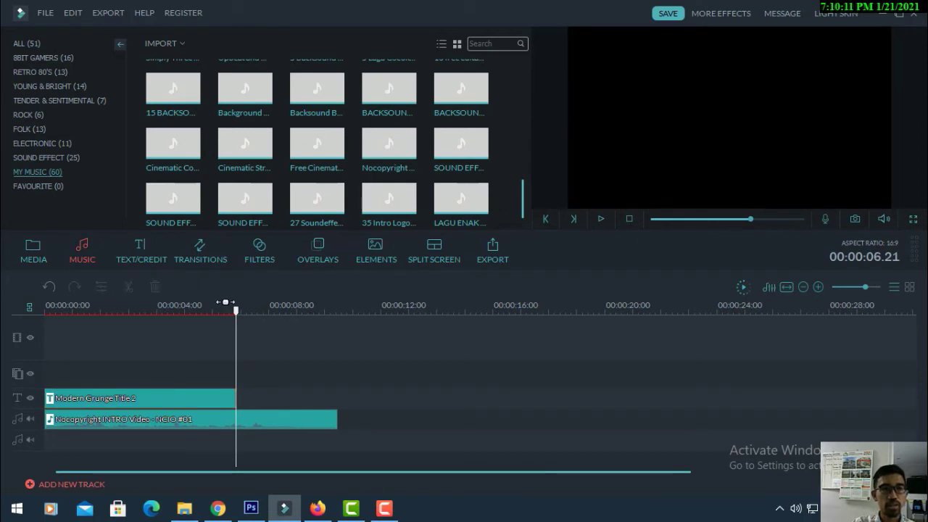
# Add the Tabloid 2 title to the title track right after Modern Grunge Title 2
pyautogui.click(143, 254)
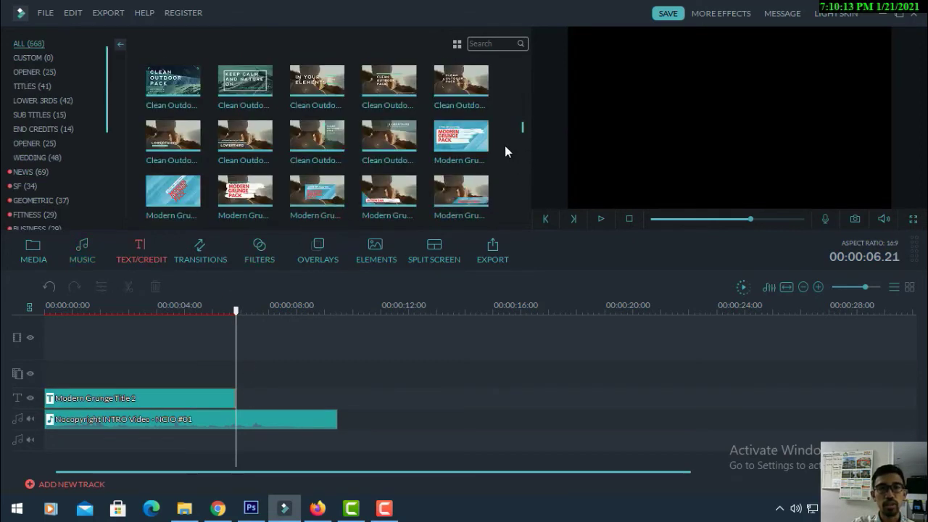
pyautogui.scroll(3, 516, 162)
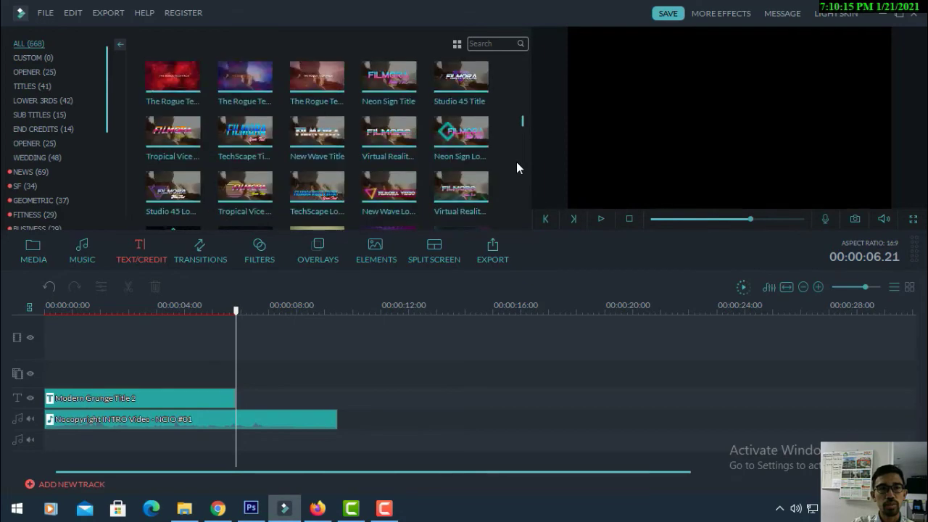
pyautogui.scroll(-5, 516, 167)
pyautogui.click(194, 208)
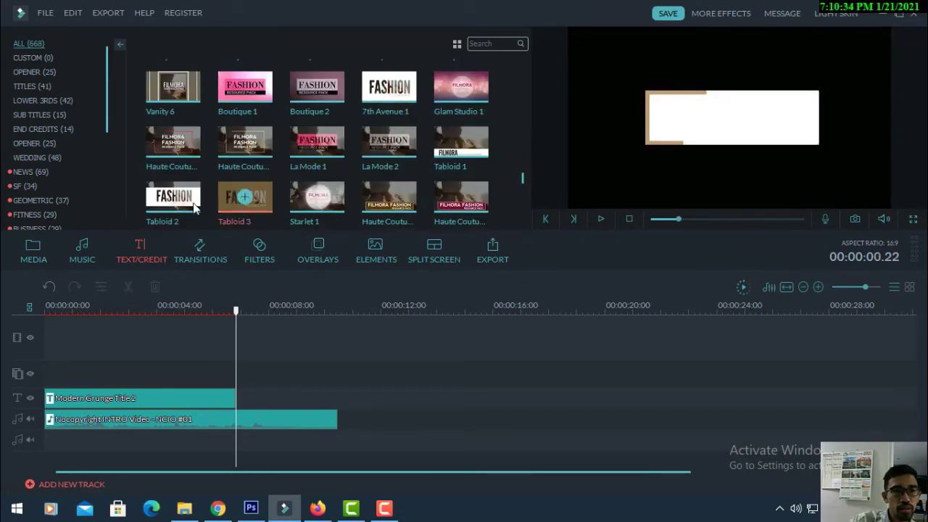
pyautogui.moveTo(194, 208); pyautogui.dragTo(237, 398)
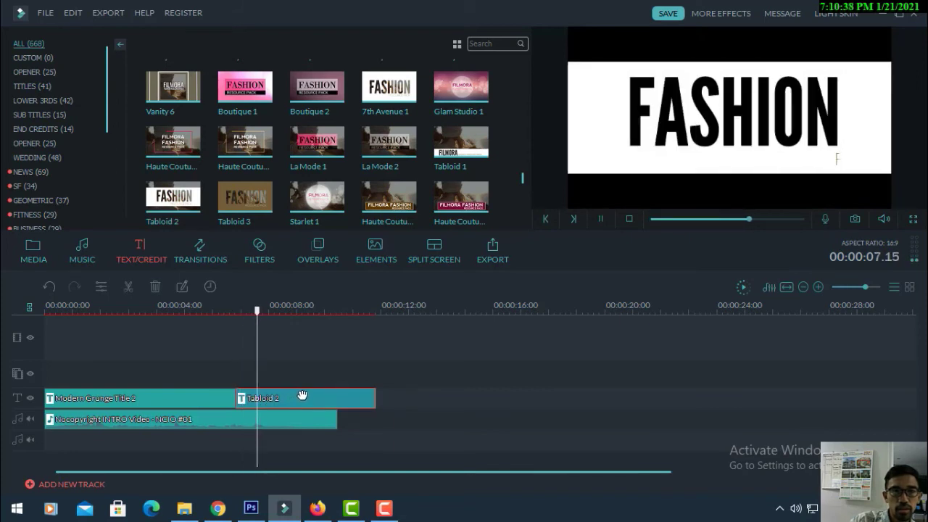
# Preview Tabloid 2 and trim it to end with the music around 10 seconds
pyautogui.press('space')
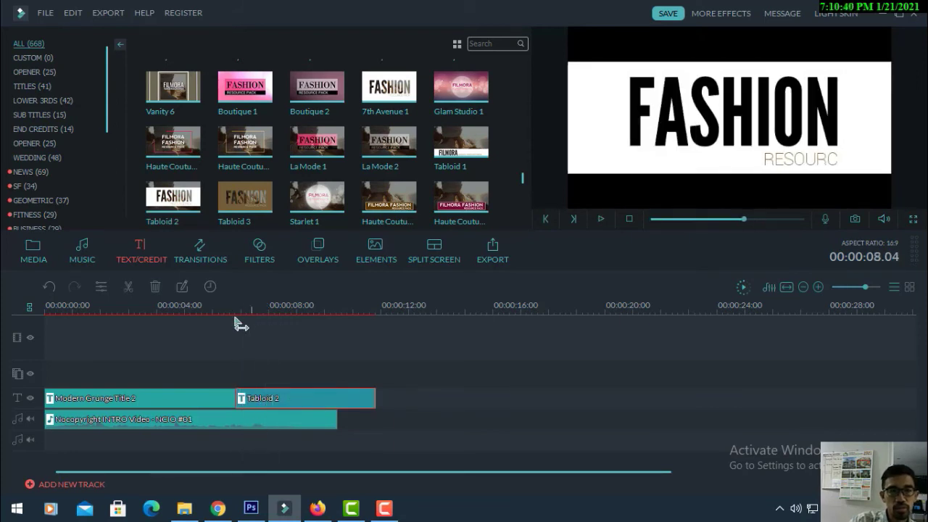
pyautogui.click(213, 326)
pyautogui.press('space')
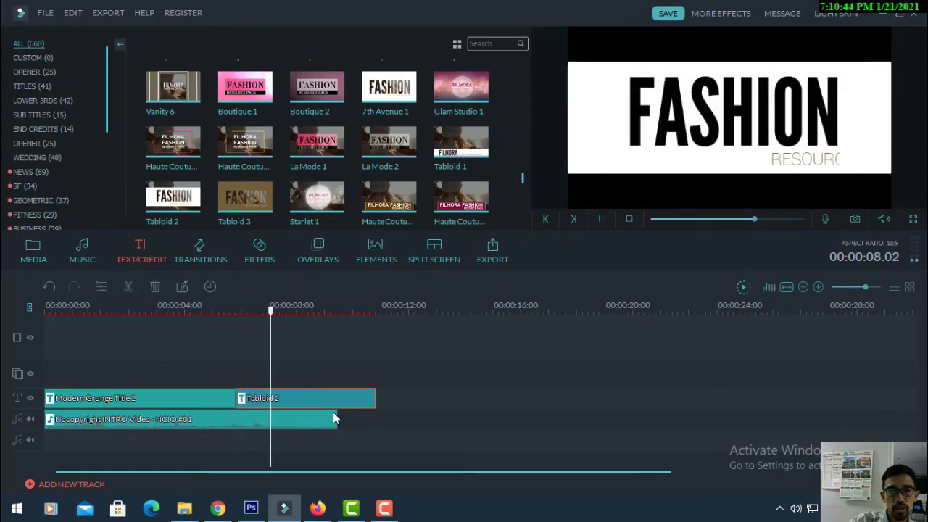
pyautogui.press('space')
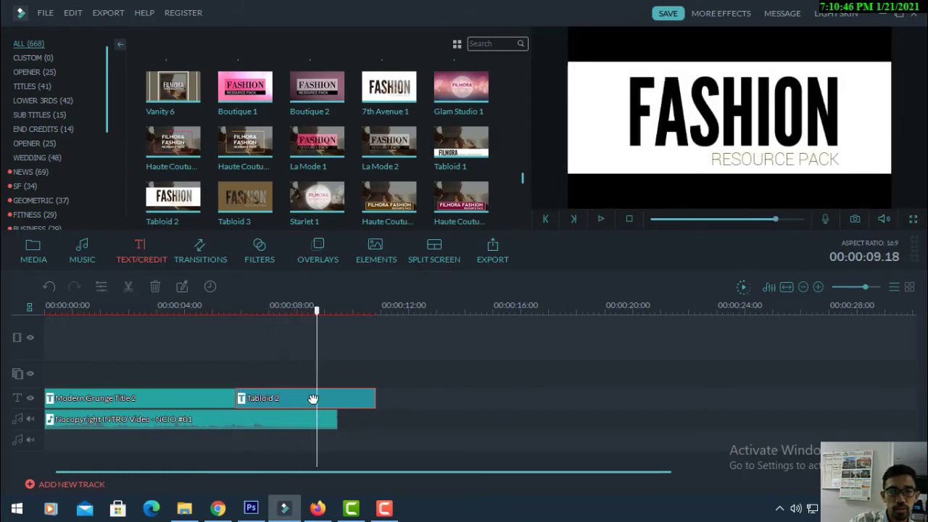
pyautogui.moveTo(373, 395); pyautogui.dragTo(336, 397)
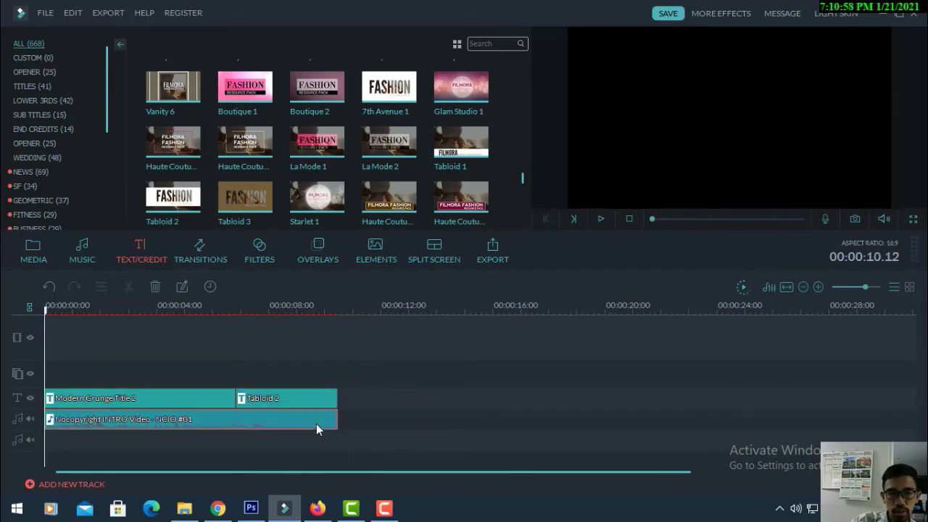
pyautogui.click(313, 404)
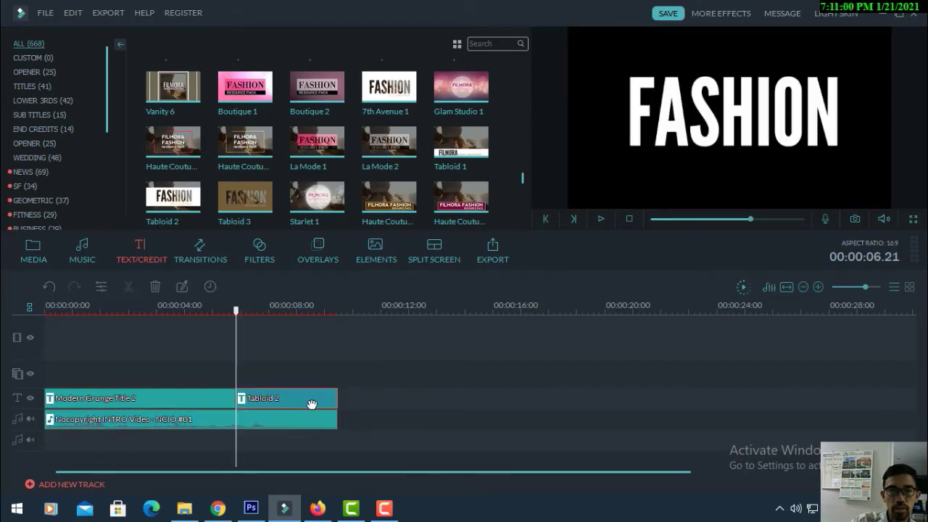
# Replace FASHION with MATA KULIAH TIK and RESOURCE PACK with the lecturer's name line
pyautogui.doubleClick(309, 402)
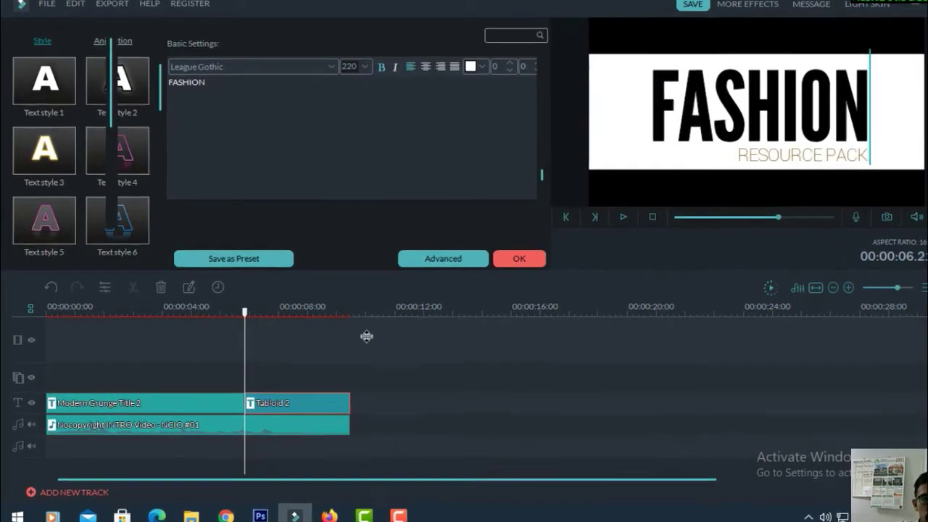
pyautogui.click(500, 259)
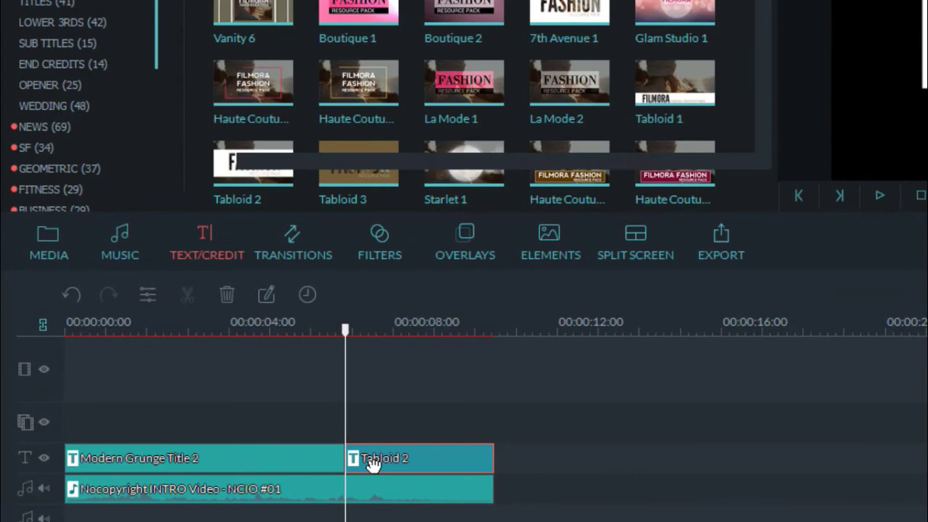
pyautogui.doubleClick(372, 465)
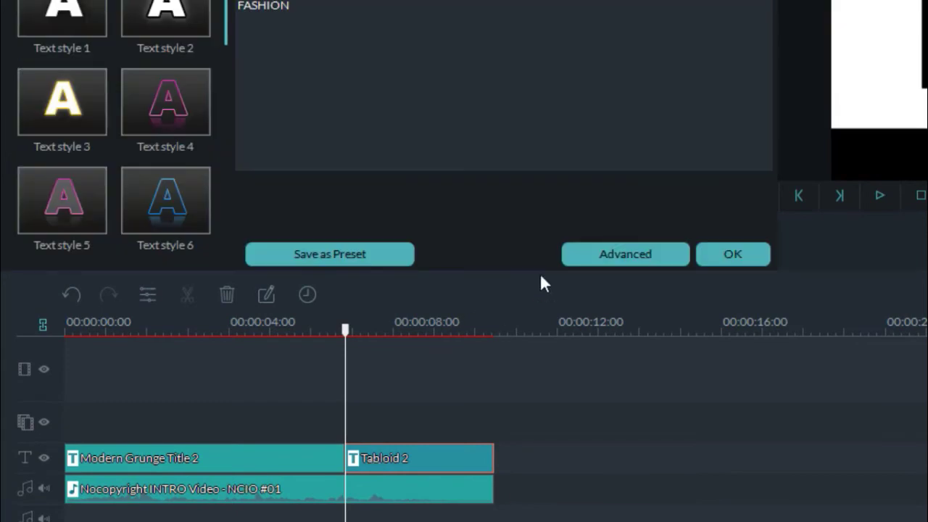
pyautogui.click(615, 254)
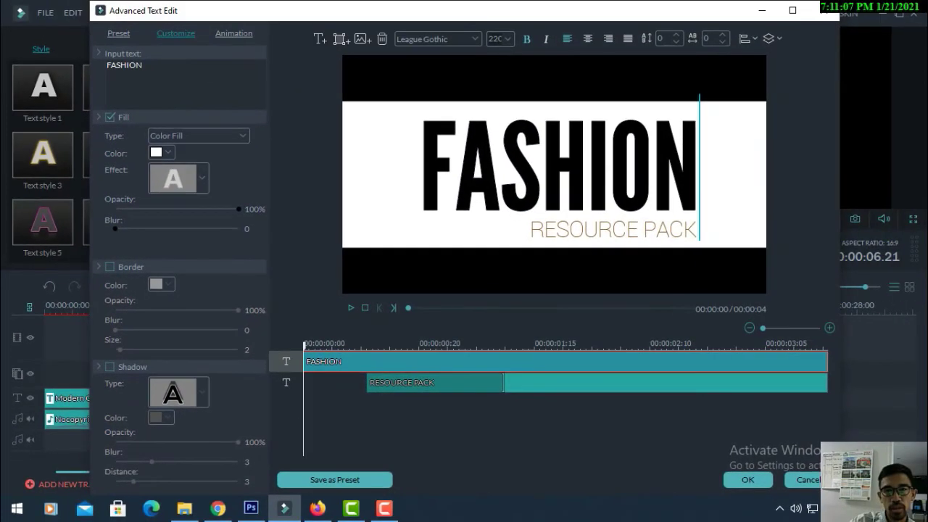
pyautogui.click(541, 167)
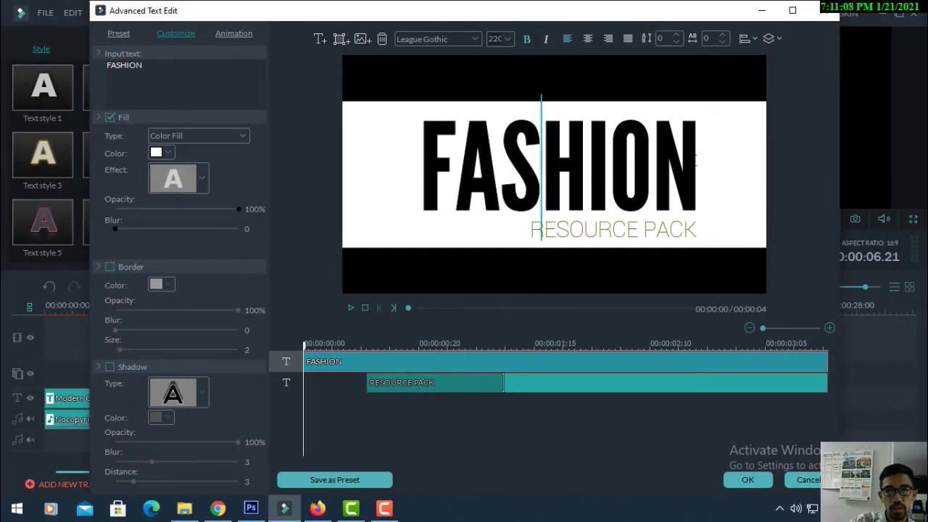
pyautogui.moveTo(695, 161); pyautogui.dragTo(414, 188)
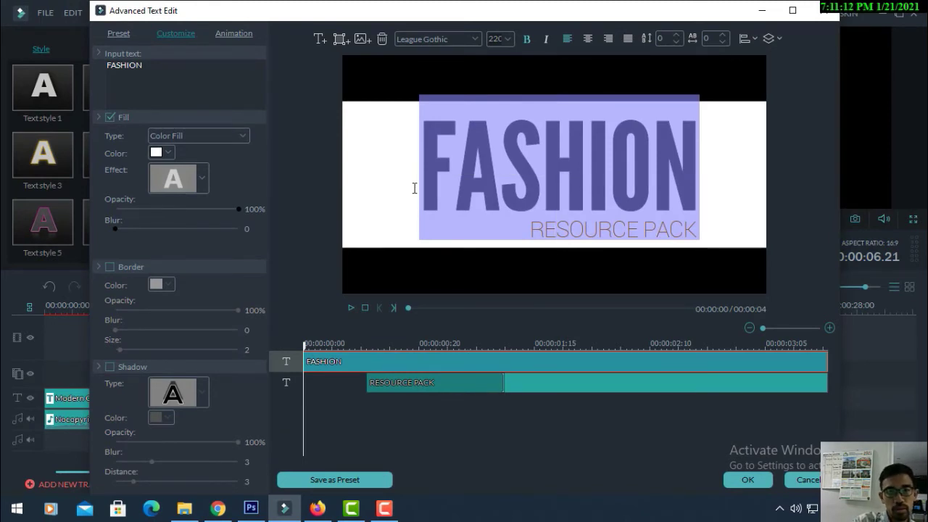
pyautogui.write('MATA KU')
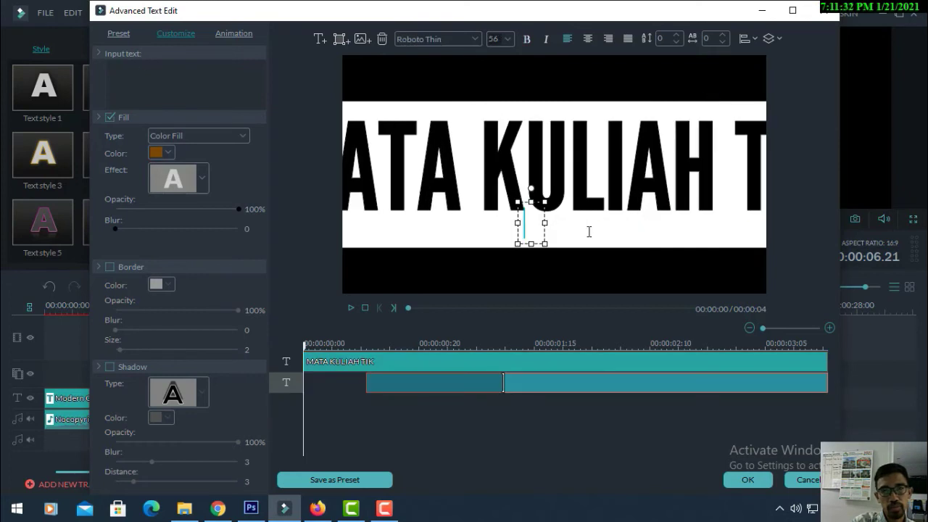
pyautogui.write('Dosen')
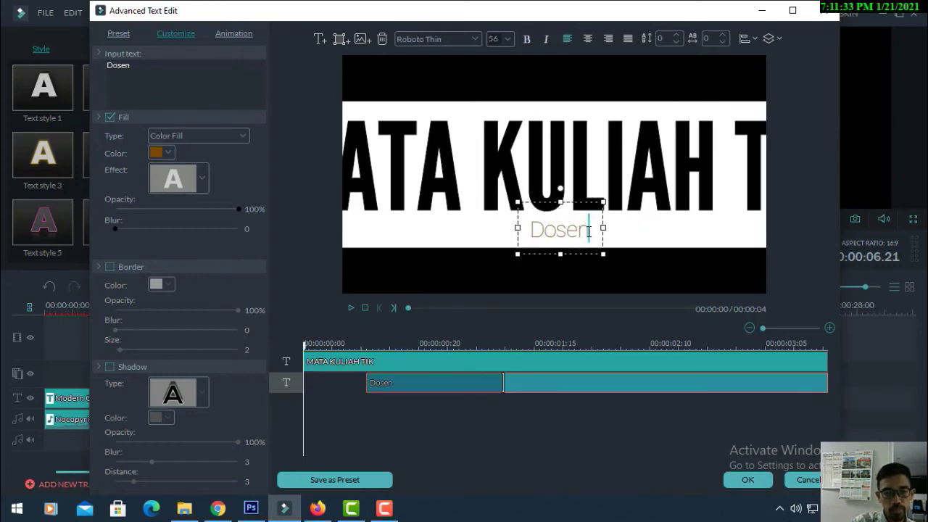
pyautogui.write(': D')
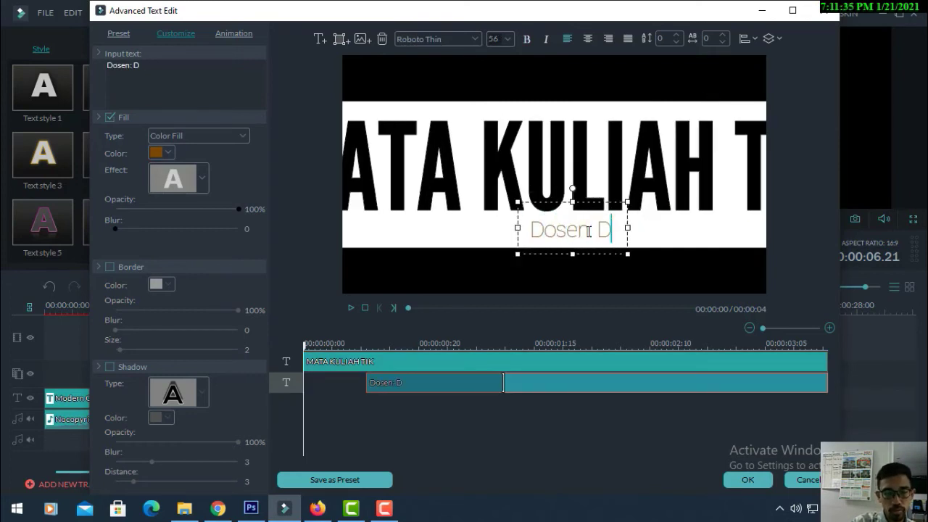
pyautogui.write('r. Hj')
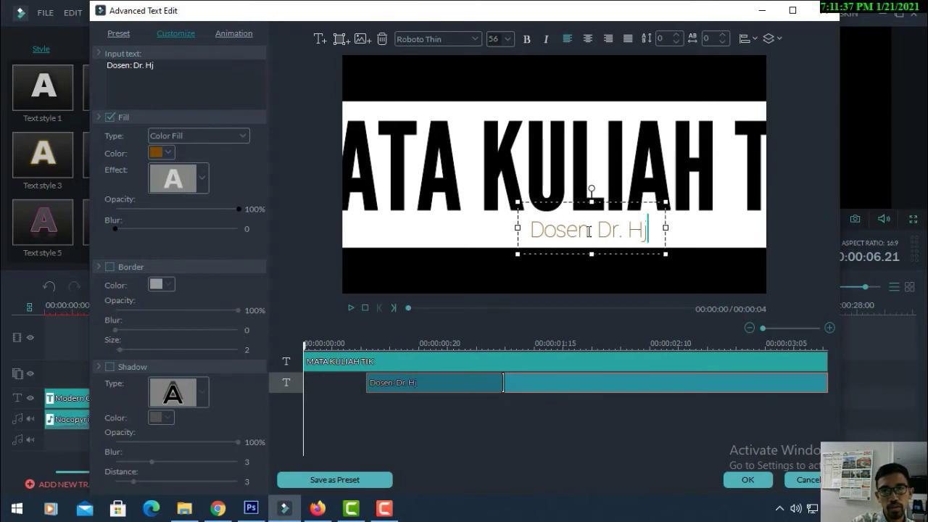
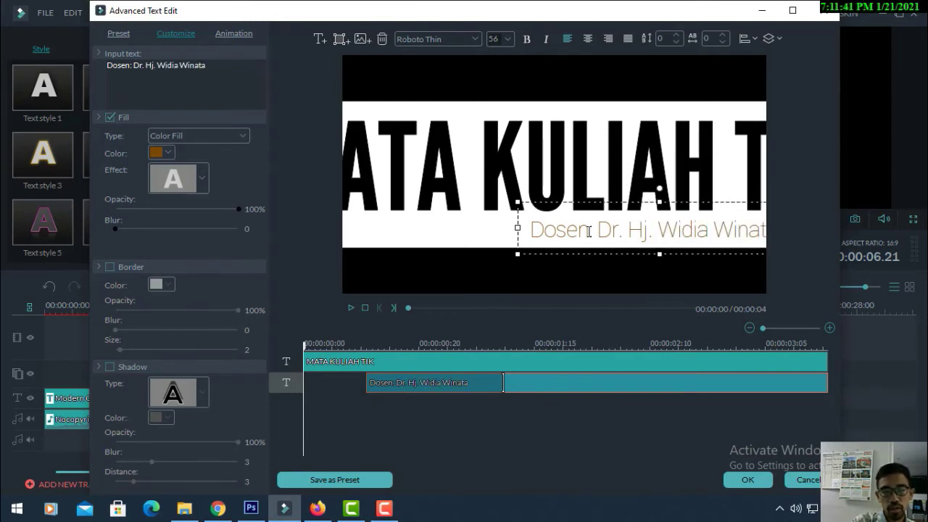
pyautogui.write(', M.Pd.')
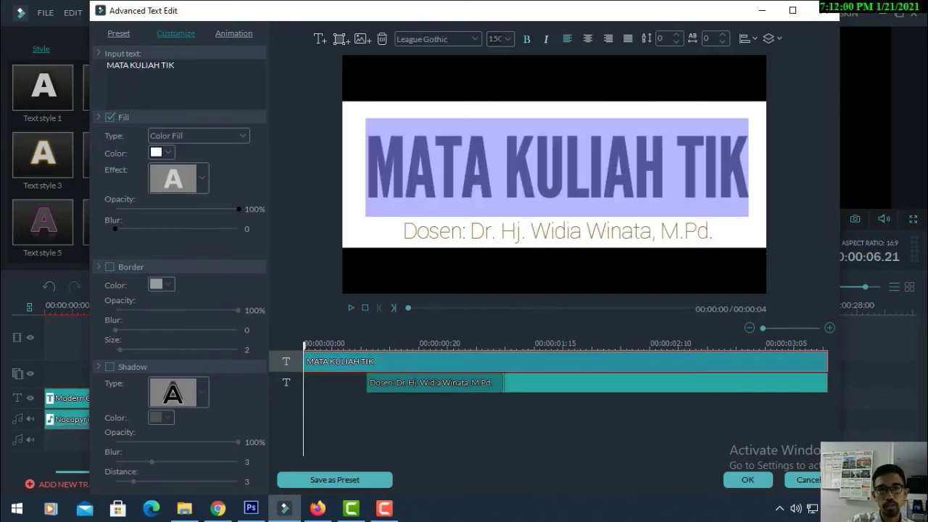
# Move the lecturer line up under the title and set its font to RobotoCondensed
pyautogui.click(503, 167)
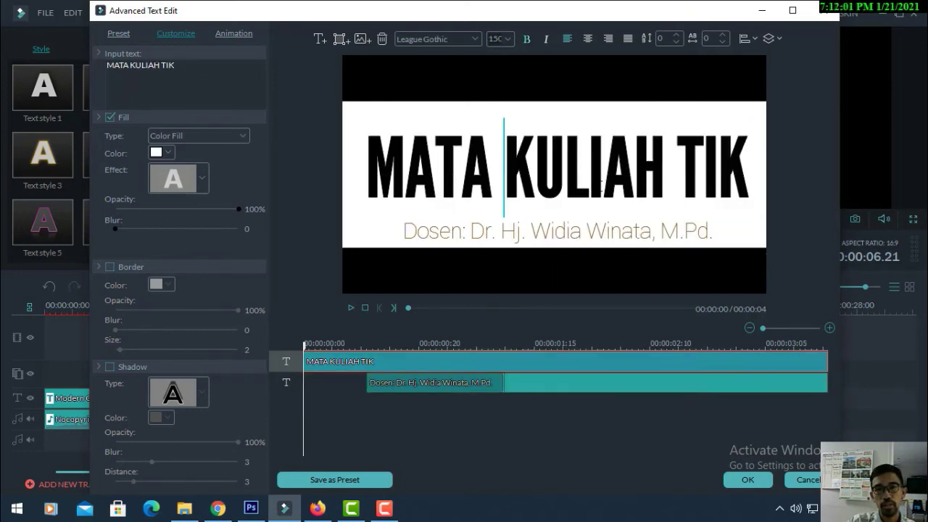
pyautogui.click(571, 237)
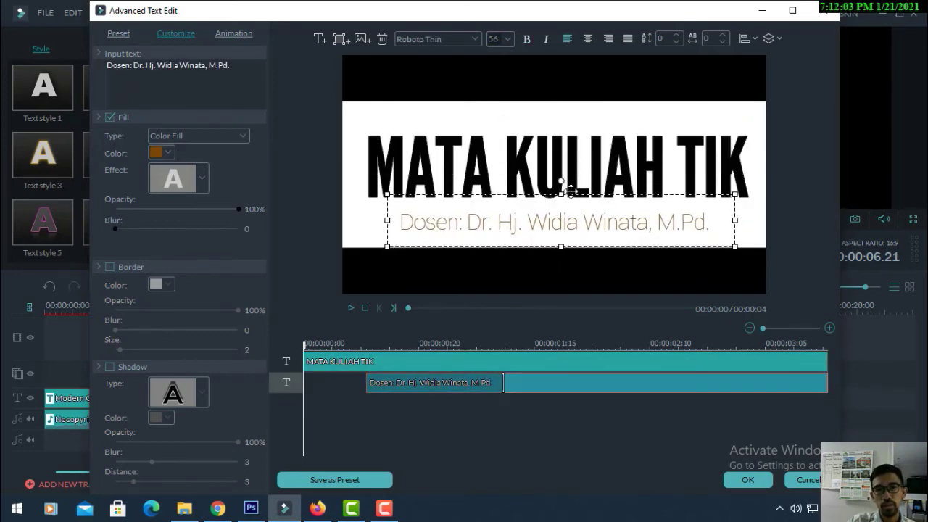
pyautogui.moveTo(570, 200); pyautogui.dragTo(571, 187)
pyautogui.doubleClick(577, 216)
pyautogui.hotkey('ctrl', 'a')
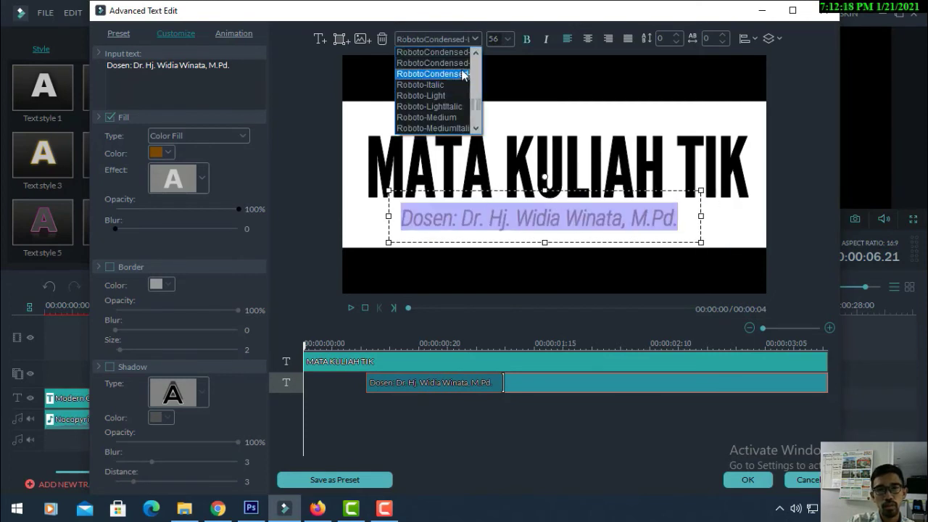
pyautogui.click(460, 67)
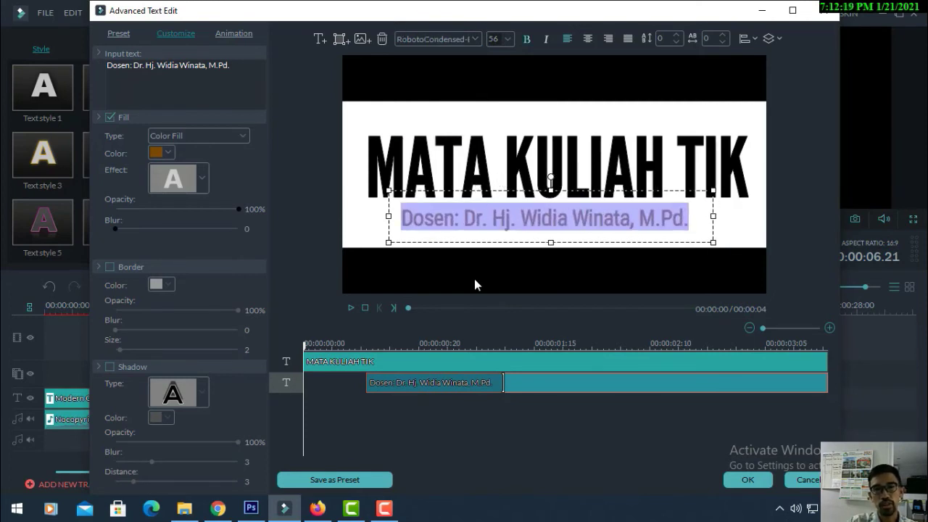
# Colour the lecturer line red, nudge it right, and select the MATA KULIAH TIK title
pyautogui.doubleClick(725, 167)
pyautogui.doubleClick(588, 212)
pyautogui.hotkey('ctrl', 'a')
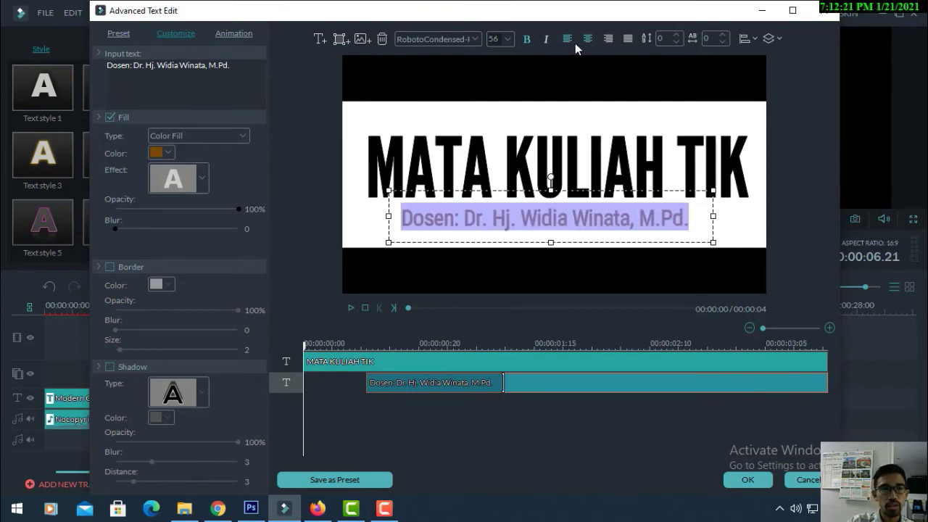
pyautogui.click(167, 150)
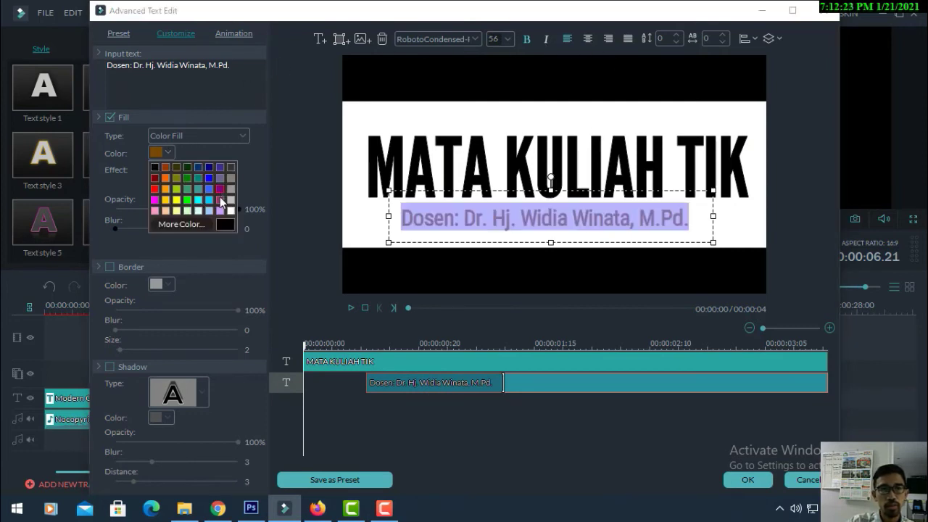
pyautogui.click(197, 205)
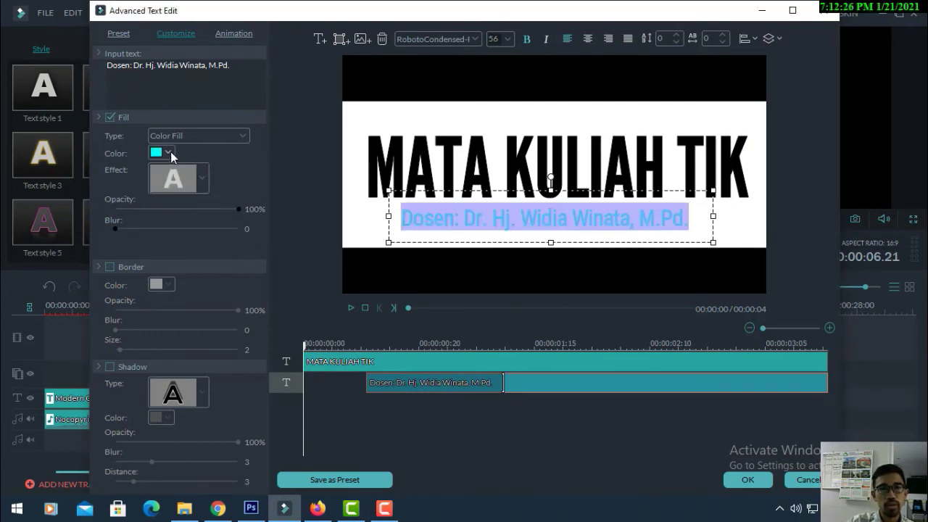
pyautogui.click(170, 153)
pyautogui.click(155, 189)
pyautogui.moveTo(529, 188); pyautogui.dragTo(540, 187)
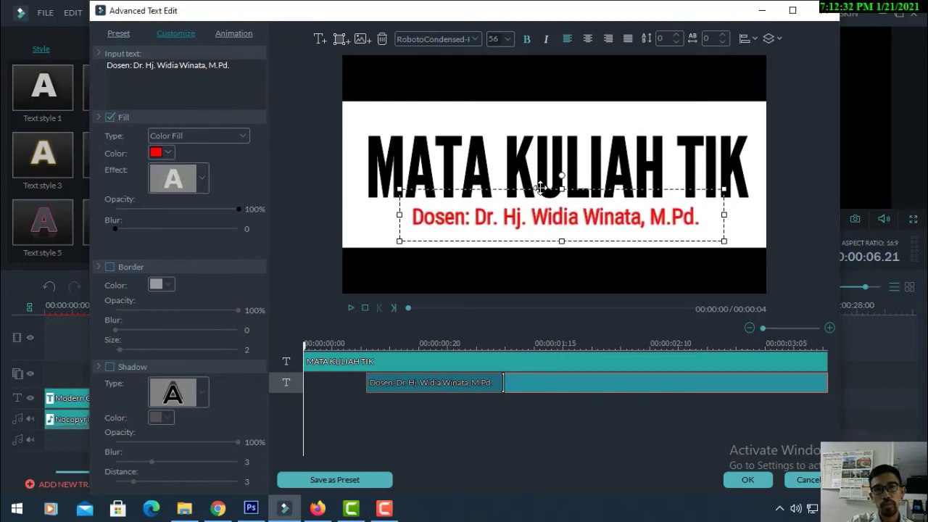
pyautogui.doubleClick(531, 169)
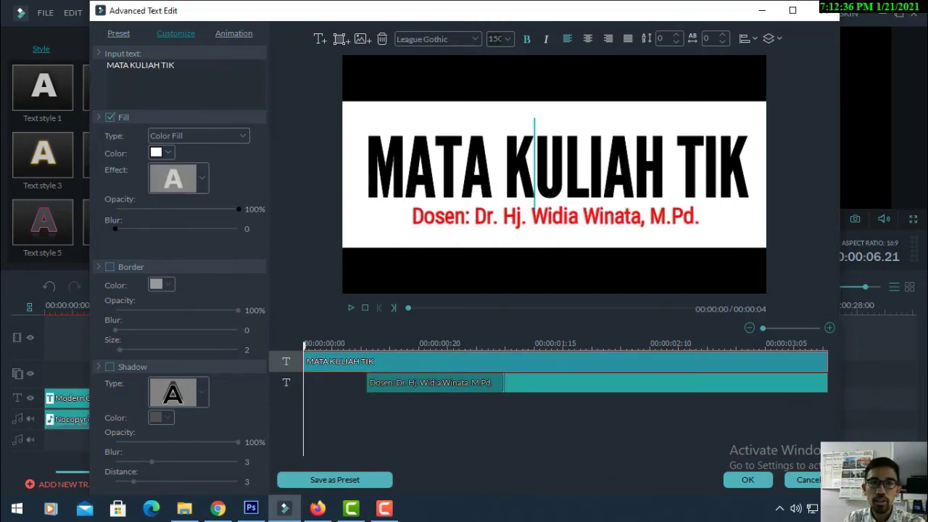
pyautogui.click(748, 167)
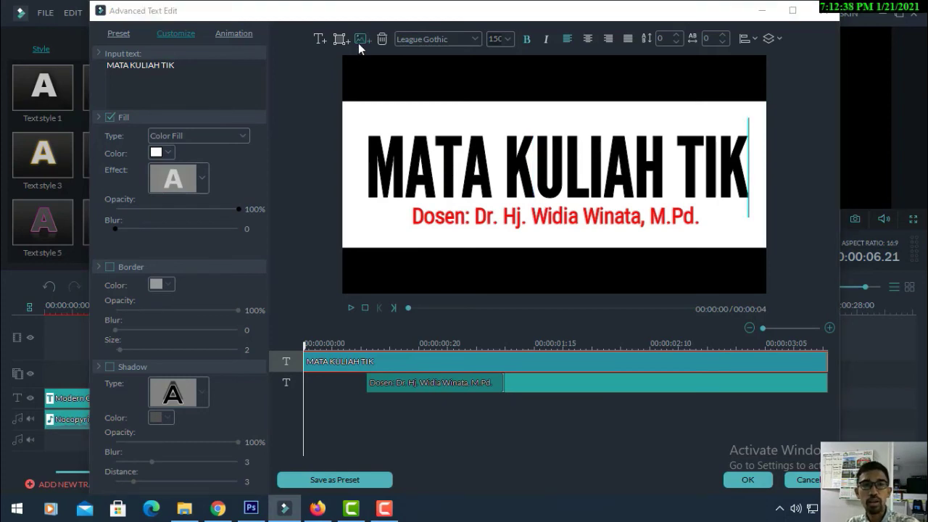
pyautogui.click(360, 40)
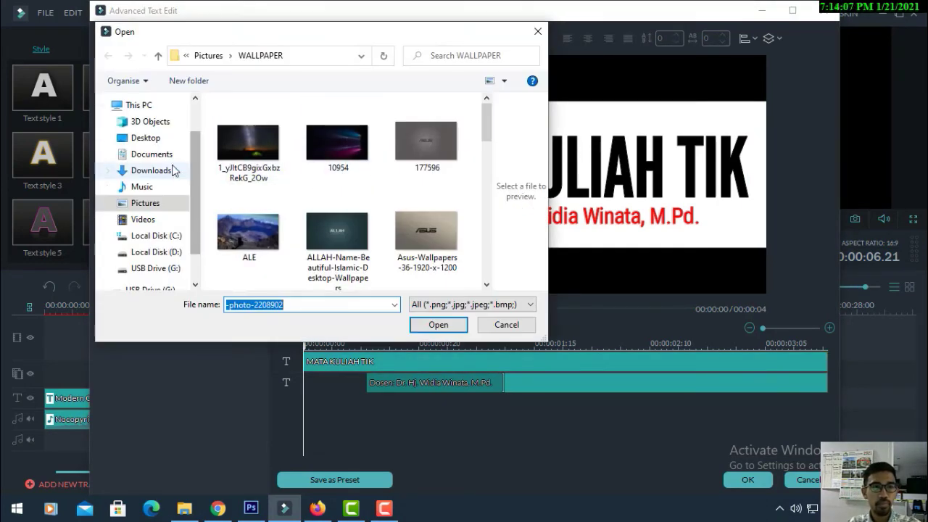
# Insert gambar perangkat keras jaringan komputer.jpg from Downloads and enlarge it to fill the frame
pyautogui.click(171, 171)
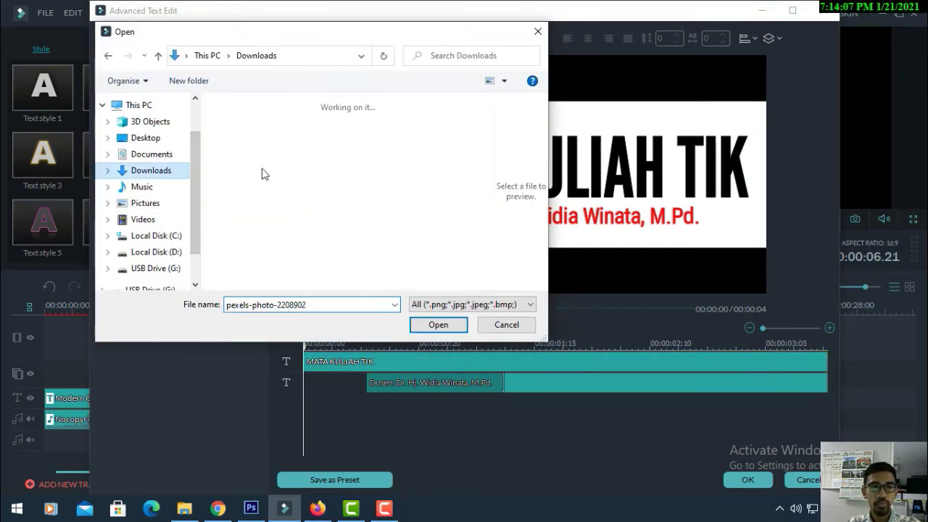
pyautogui.doubleClick(257, 163)
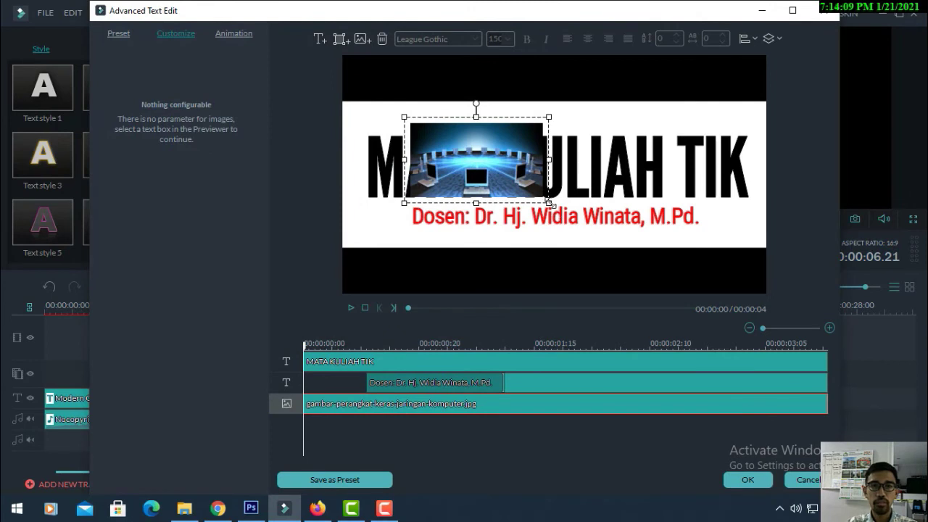
pyautogui.moveTo(548, 203); pyautogui.dragTo(737, 286)
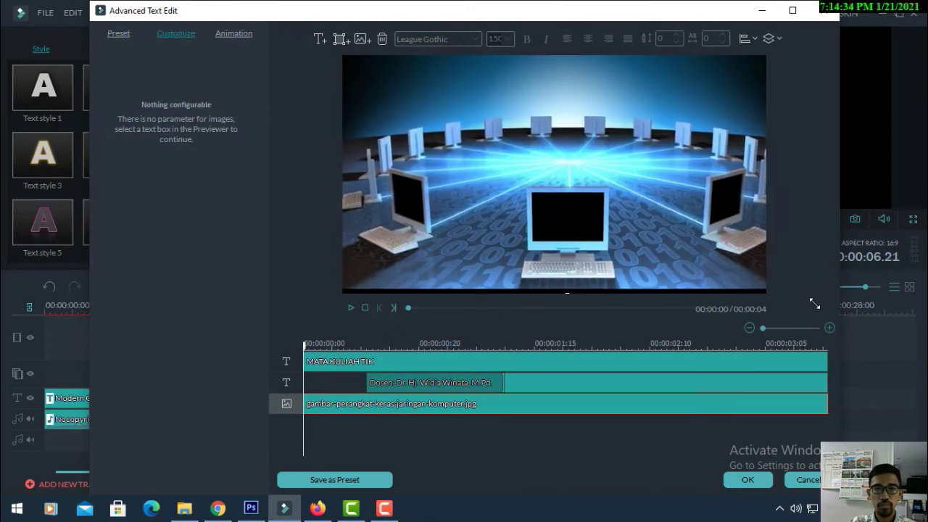
pyautogui.moveTo(811, 306); pyautogui.dragTo(828, 317)
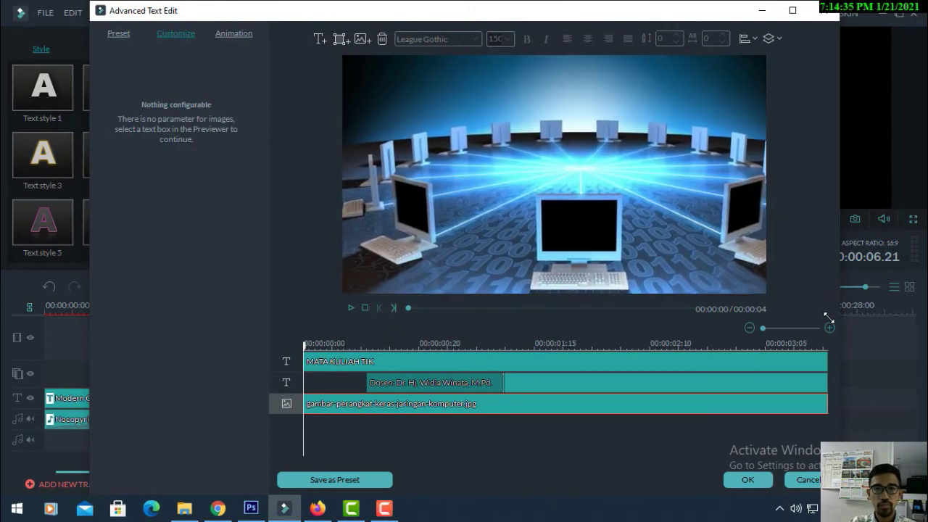
pyautogui.moveTo(667, 224); pyautogui.dragTo(651, 243)
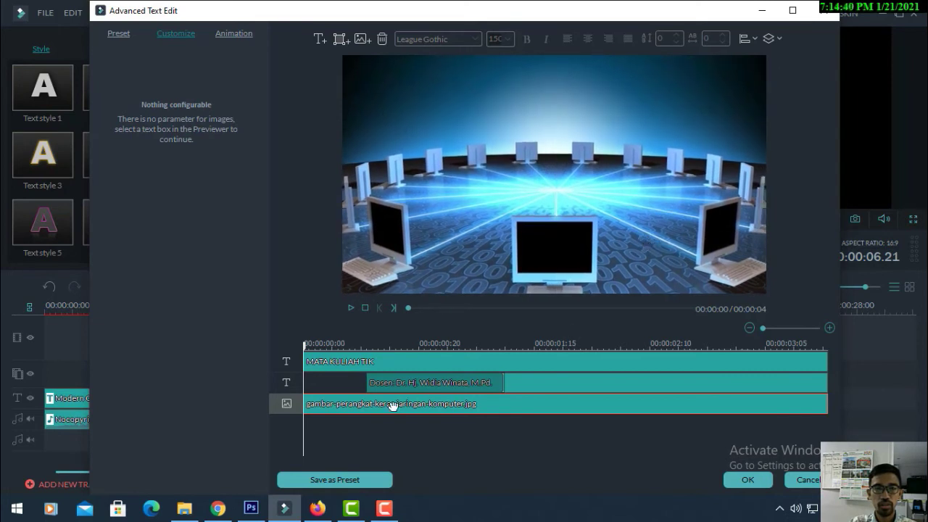
# Move the picture layer to the top so it fills the letters, then apply the edits
pyautogui.moveTo(287, 361); pyautogui.dragTo(287, 382)
pyautogui.click(435, 403)
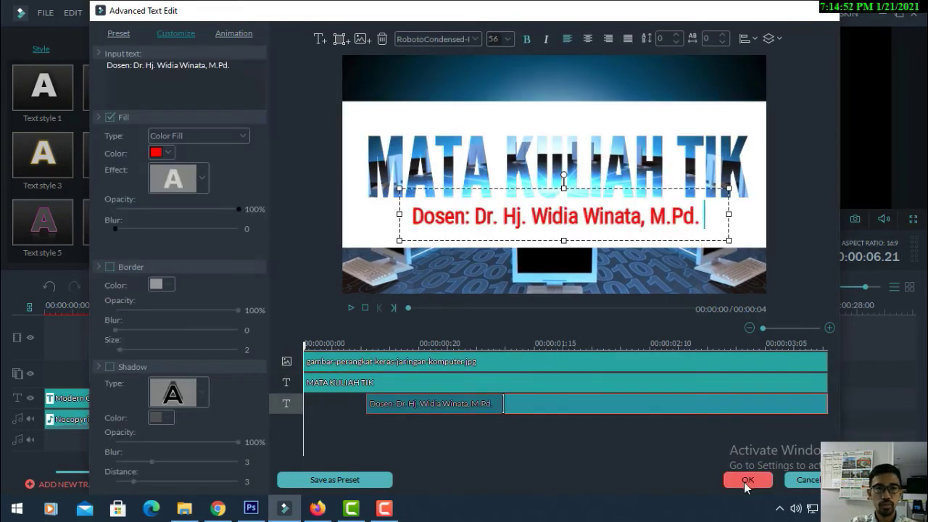
pyautogui.click(748, 479)
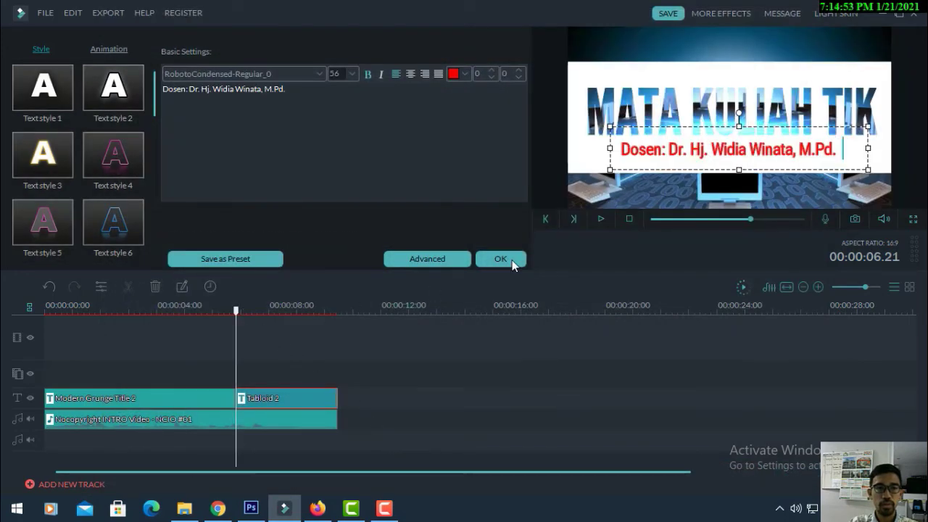
pyautogui.moveTo(239, 312); pyautogui.dragTo(200, 329)
pyautogui.press('space')
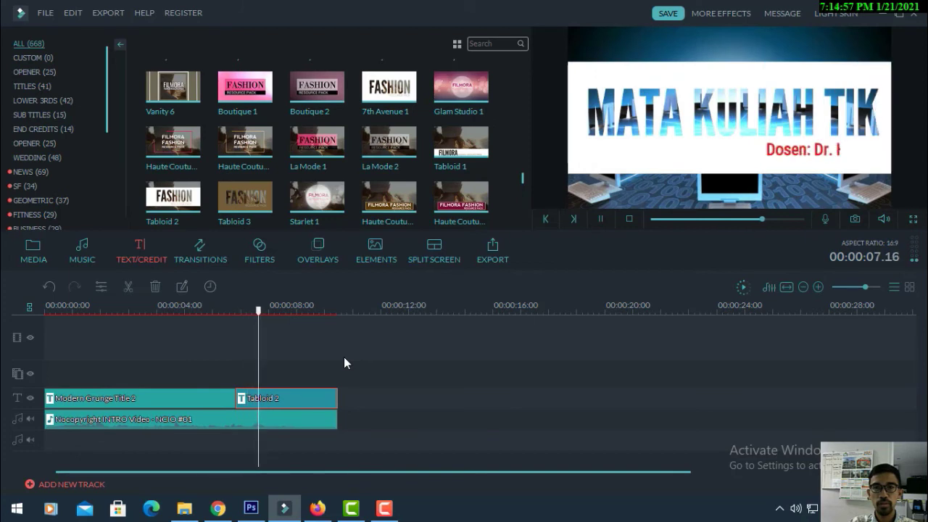
pyautogui.press('space')
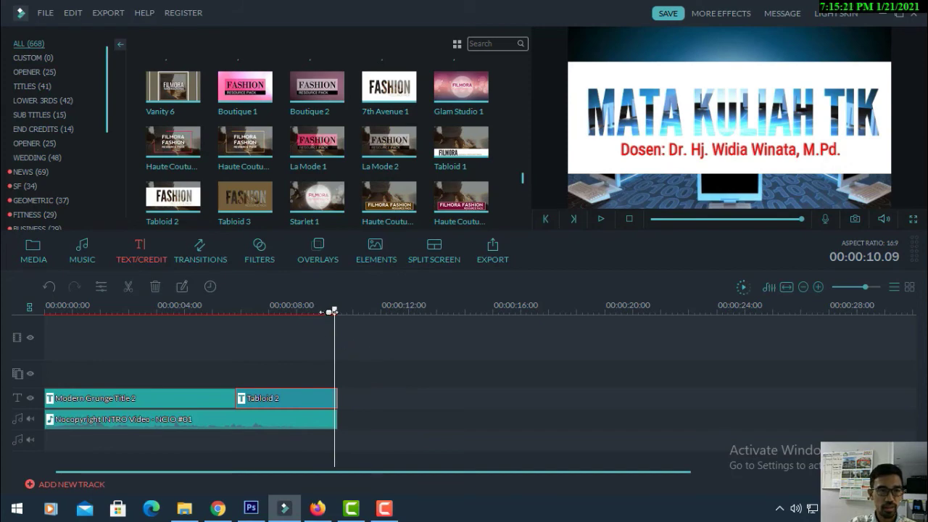
pyautogui.moveTo(334, 317); pyautogui.dragTo(2, 368)
pyautogui.press('space')
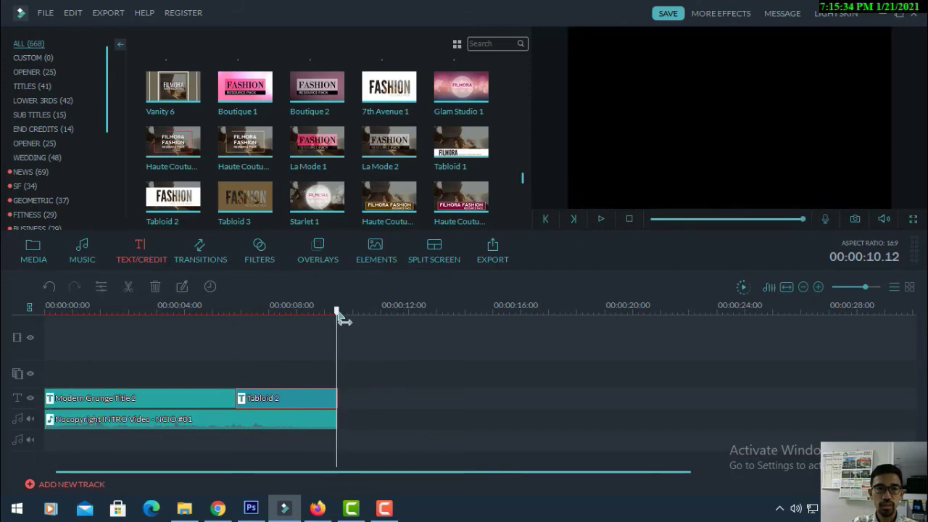
pyautogui.moveTo(341, 316); pyautogui.dragTo(294, 317)
pyautogui.moveTo(303, 371); pyautogui.dragTo(165, 410)
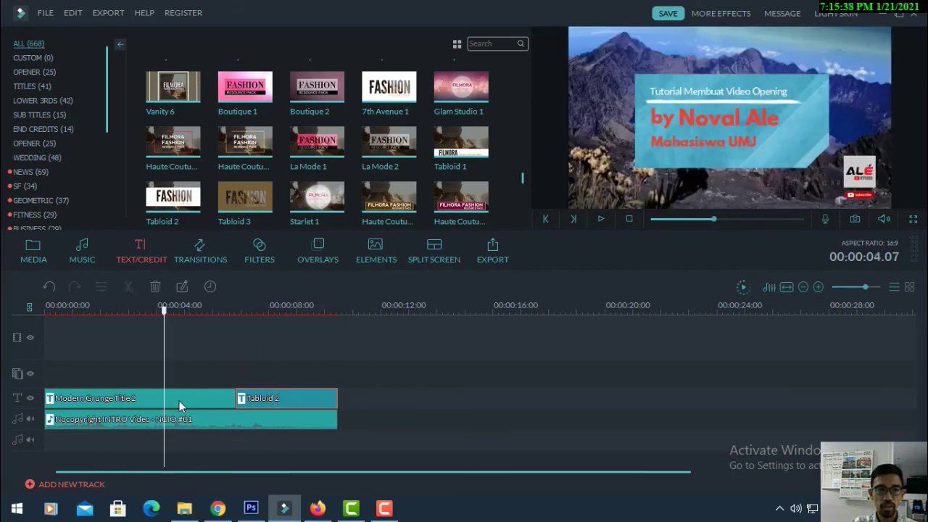
pyautogui.click(181, 400)
pyautogui.click(181, 425)
pyautogui.press('space')
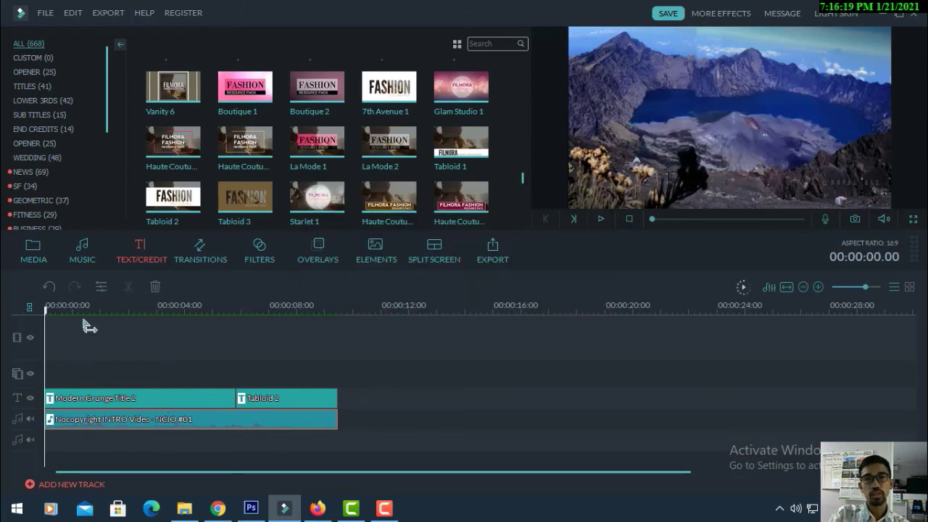
pyautogui.moveTo(87, 326); pyautogui.dragTo(226, 370)
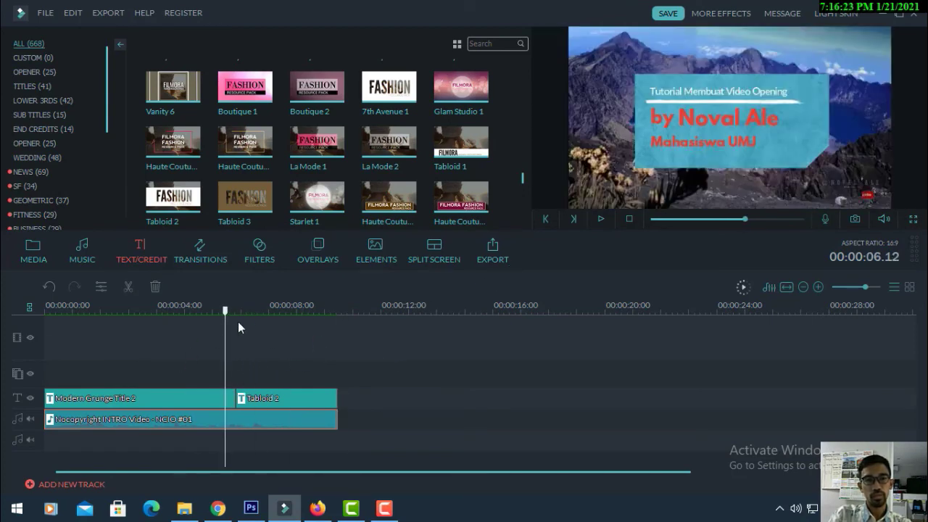
pyautogui.moveTo(228, 315); pyautogui.dragTo(286, 331)
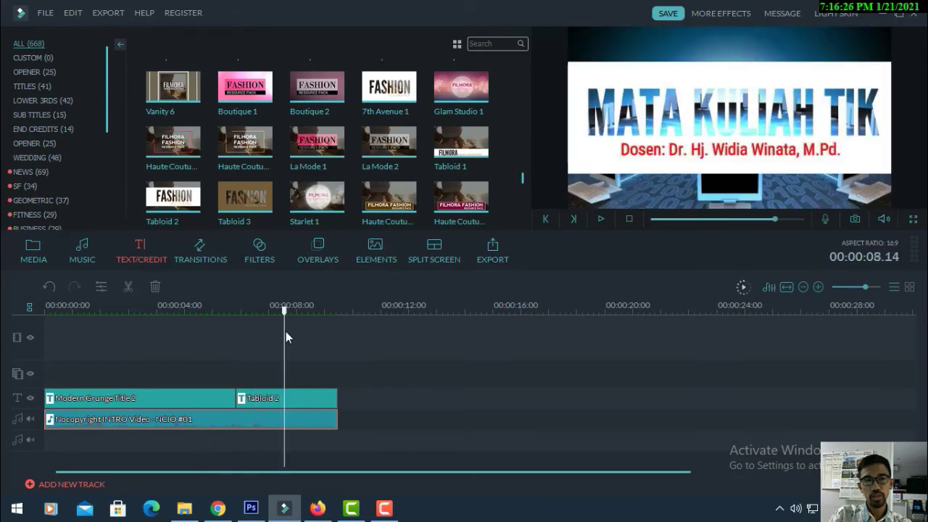
# Open the MP4 export settings and rename the output file to VIDEO INTRO
pyautogui.click(492, 250)
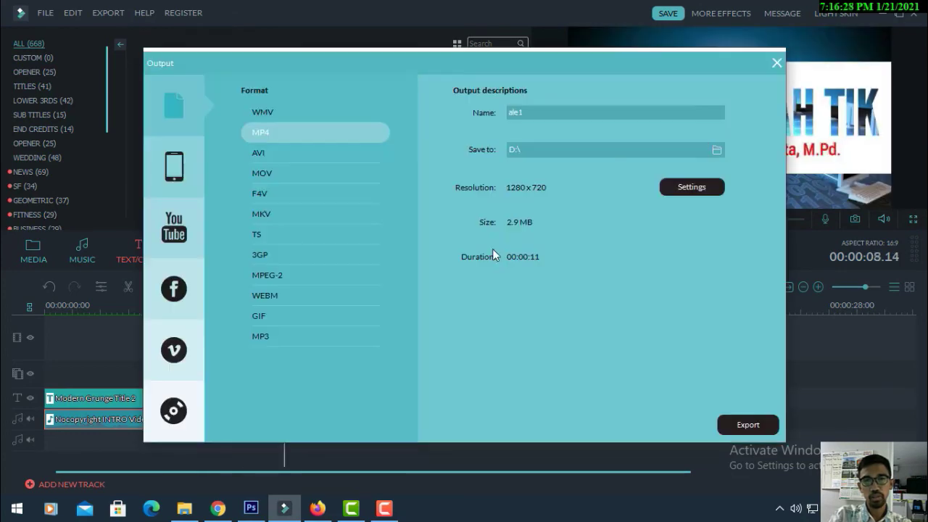
pyautogui.doubleClick(543, 111)
pyautogui.press('BackSpace')
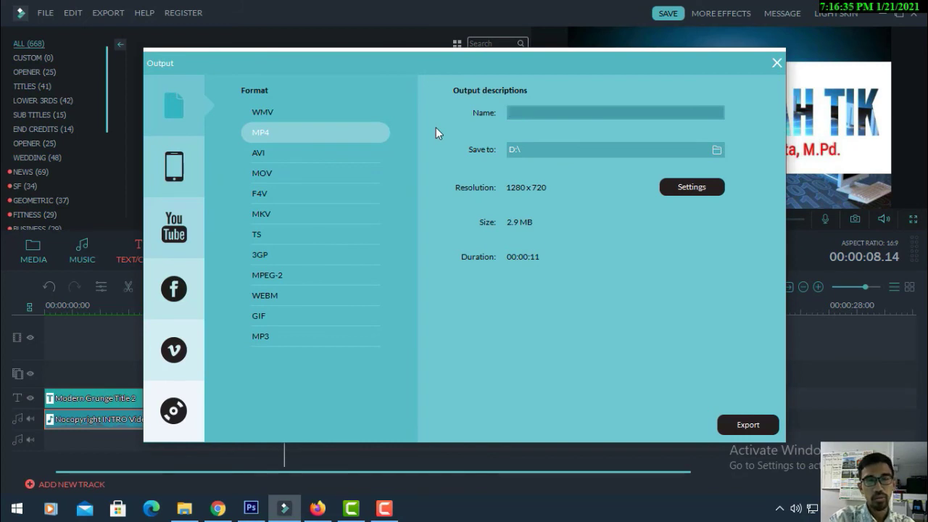
pyautogui.write('VIDEO')
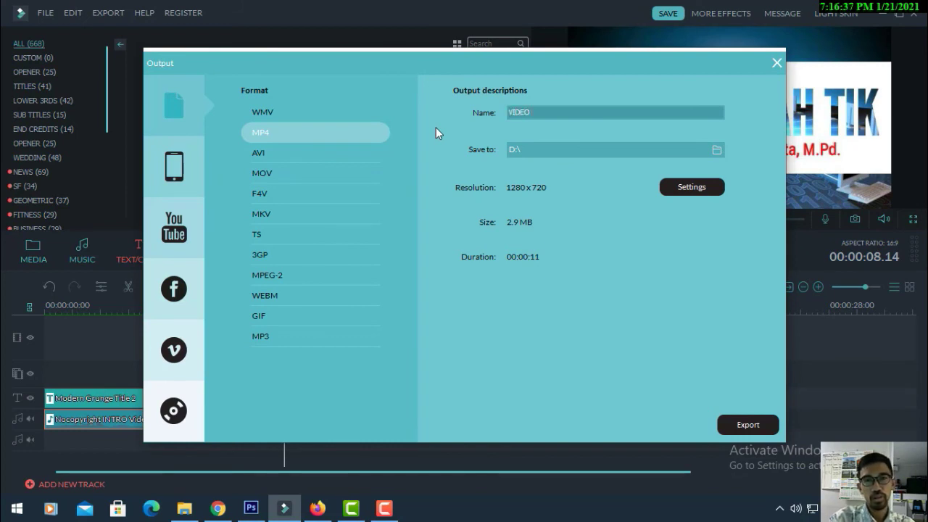
pyautogui.write(' INTRO')
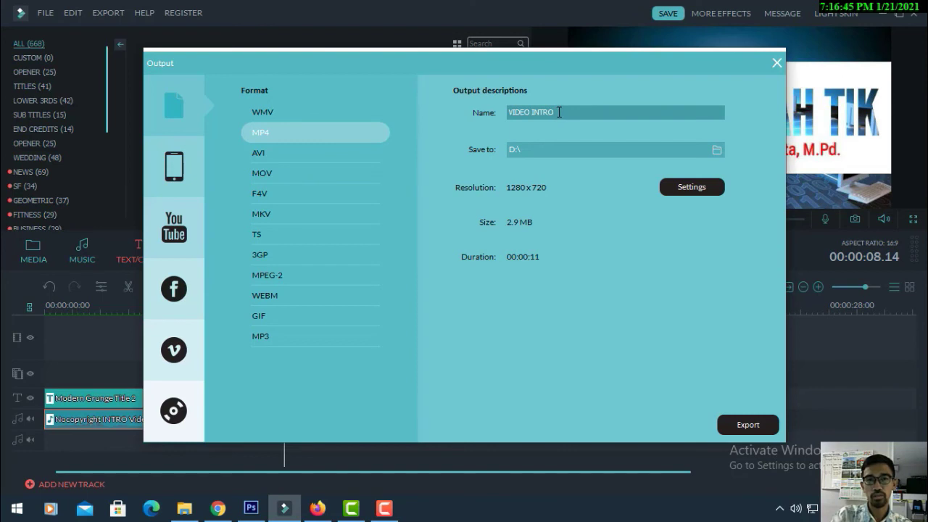
pyautogui.moveTo(558, 113); pyautogui.dragTo(520, 132)
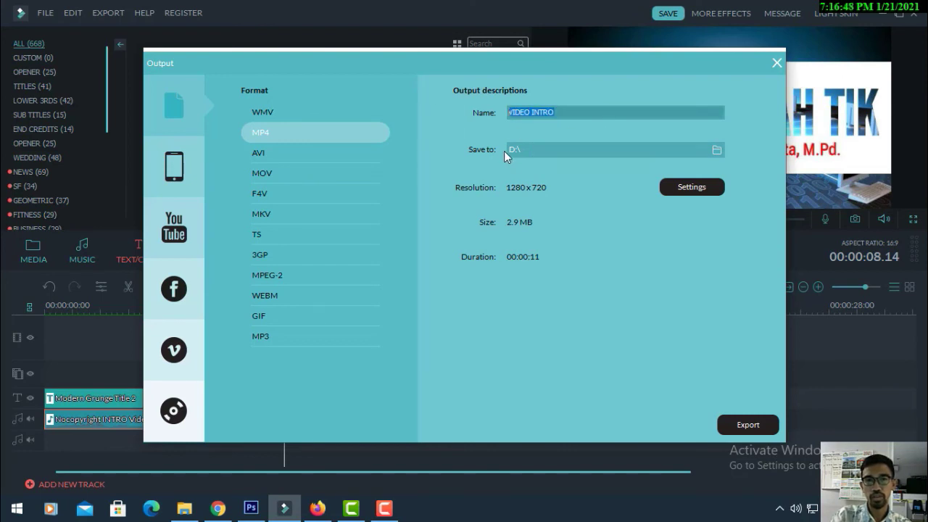
# Set the export destination to the Videos folder
pyautogui.click(713, 150)
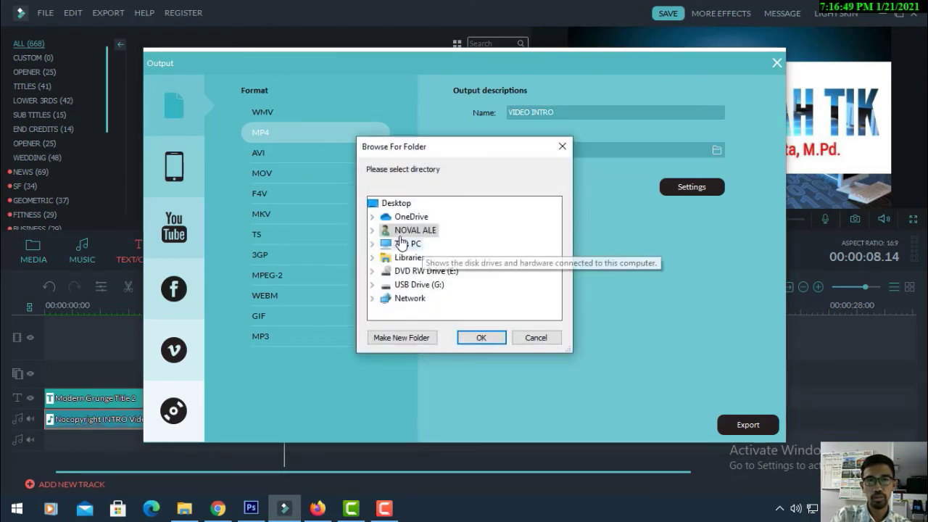
pyautogui.doubleClick(426, 231)
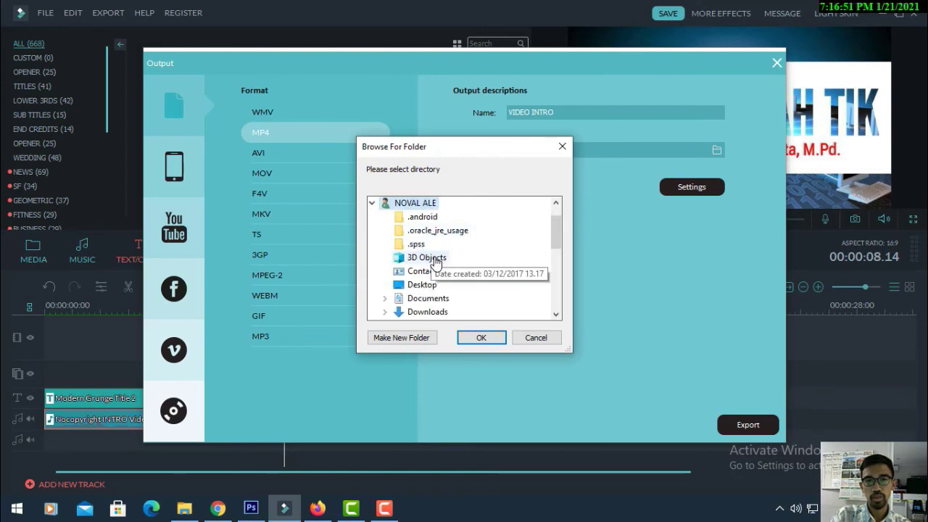
pyautogui.scroll(-2, 445, 281)
pyautogui.scroll(-4, 438, 290)
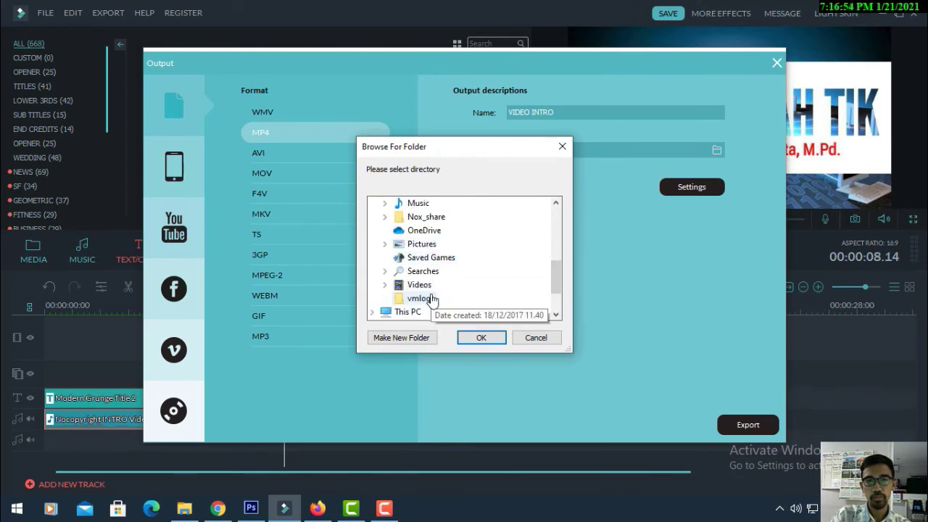
pyautogui.doubleClick(418, 271)
pyautogui.scroll(-1, 477, 275)
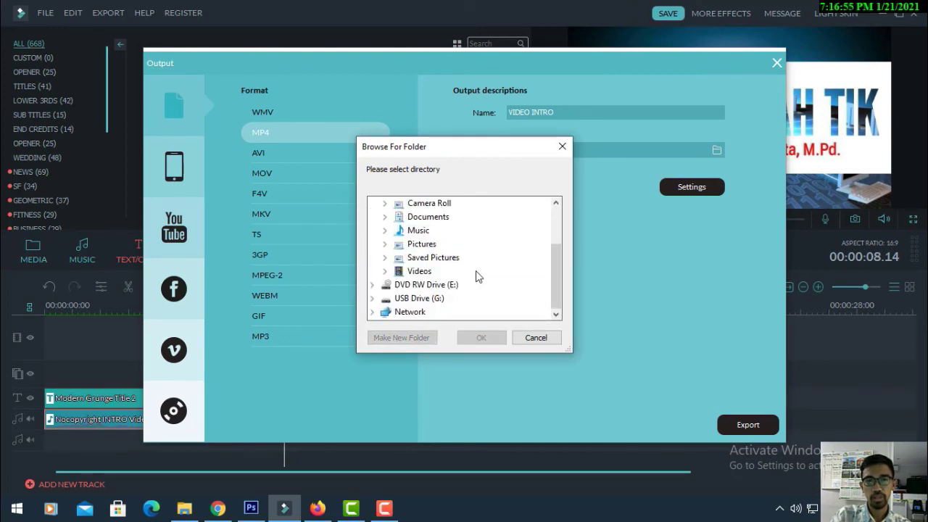
pyautogui.doubleClick(420, 271)
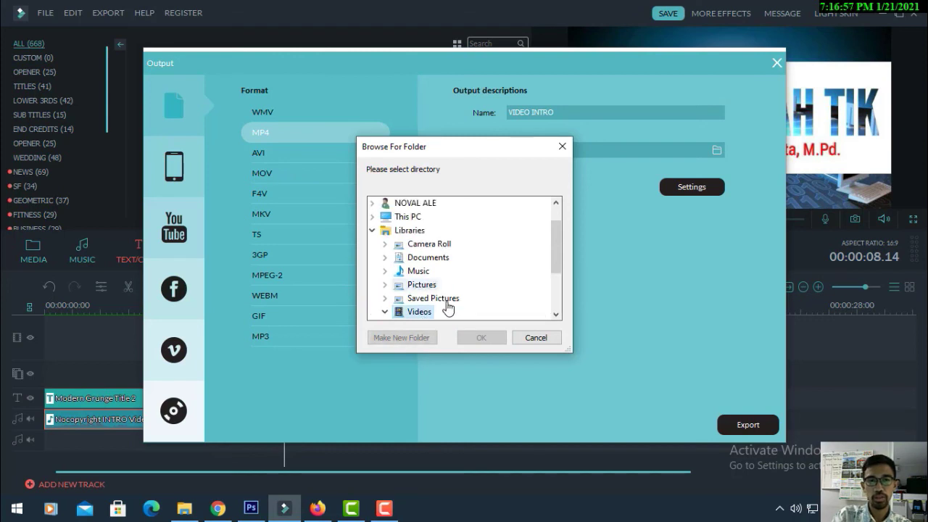
pyautogui.scroll(-2, 453, 315)
pyautogui.click(427, 246)
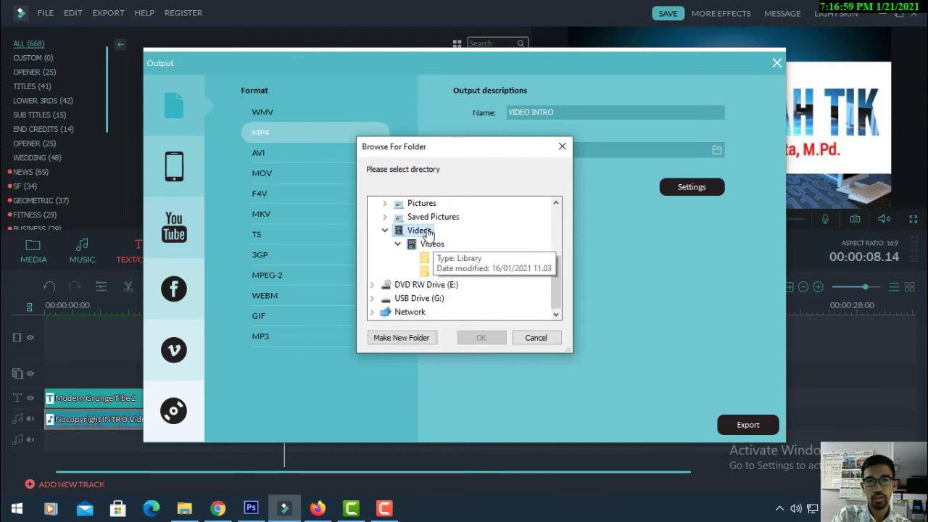
pyautogui.click(480, 337)
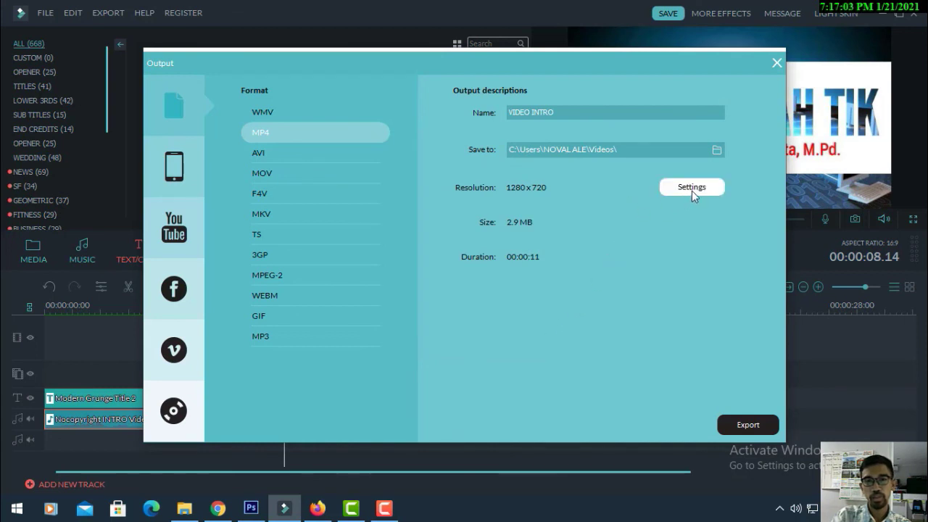
# Start the 1280x720 MP4 export and close the export window
pyautogui.click(752, 425)
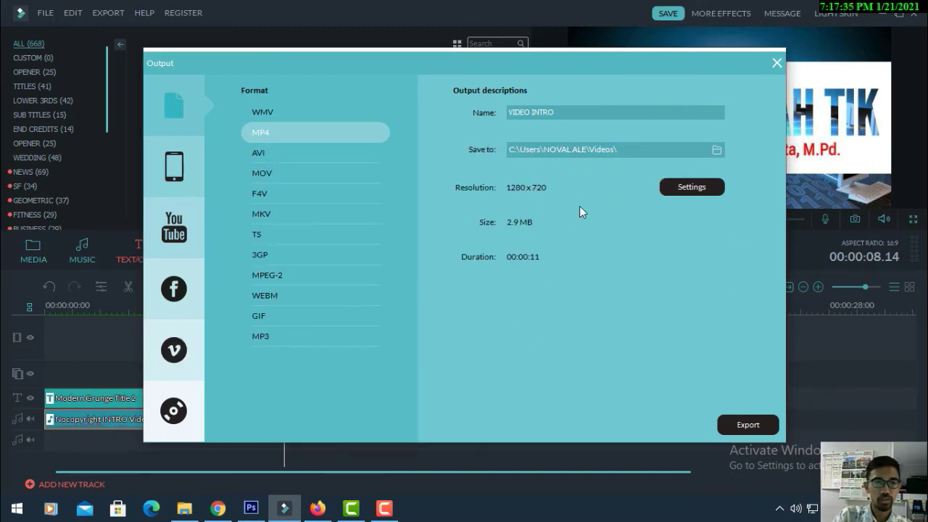
pyautogui.press('Tab')
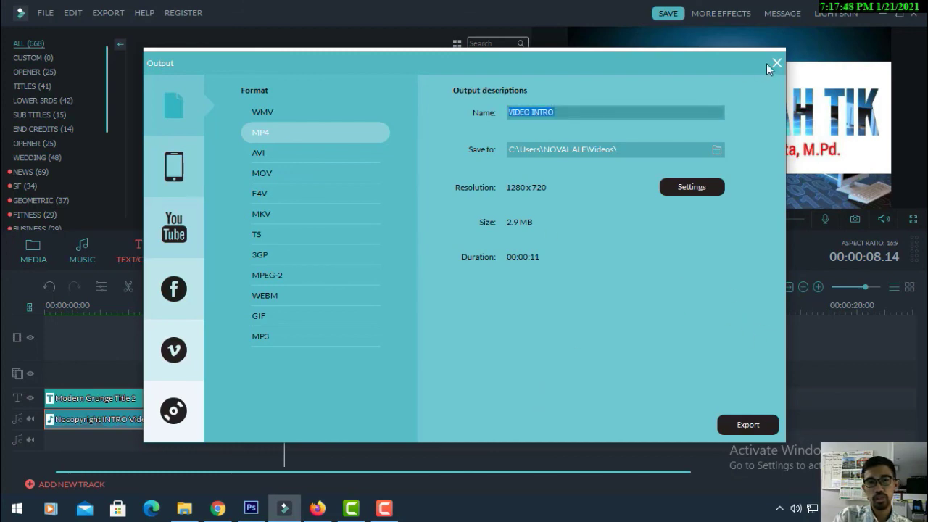
pyautogui.click(775, 65)
# Play the exported VIDEO INTRO clip from the Videos folder in File Explorer to check it
pyautogui.click(186, 509)
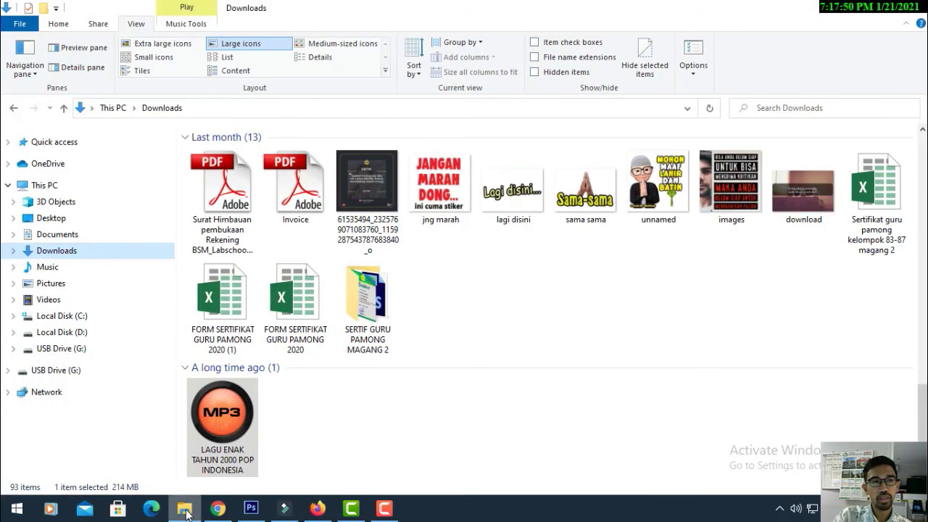
pyautogui.click(49, 300)
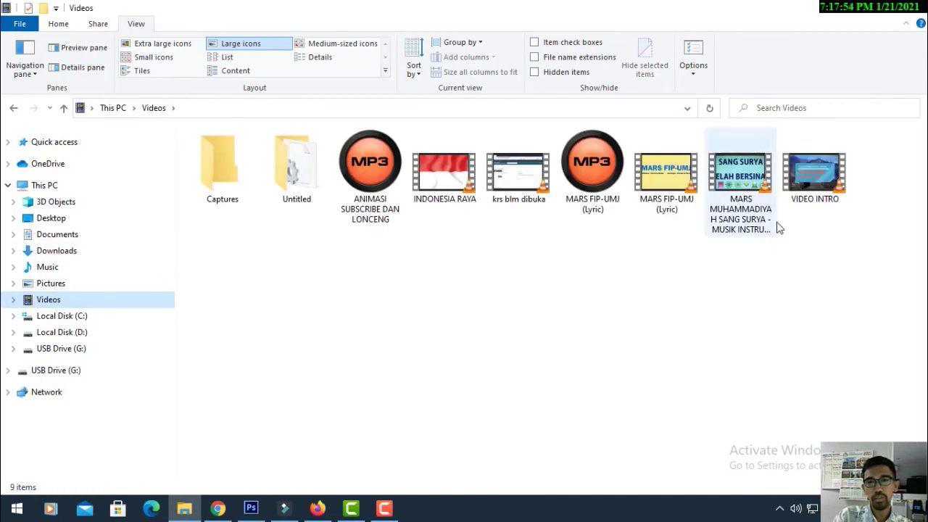
pyautogui.click(810, 196)
pyautogui.doubleClick(812, 194)
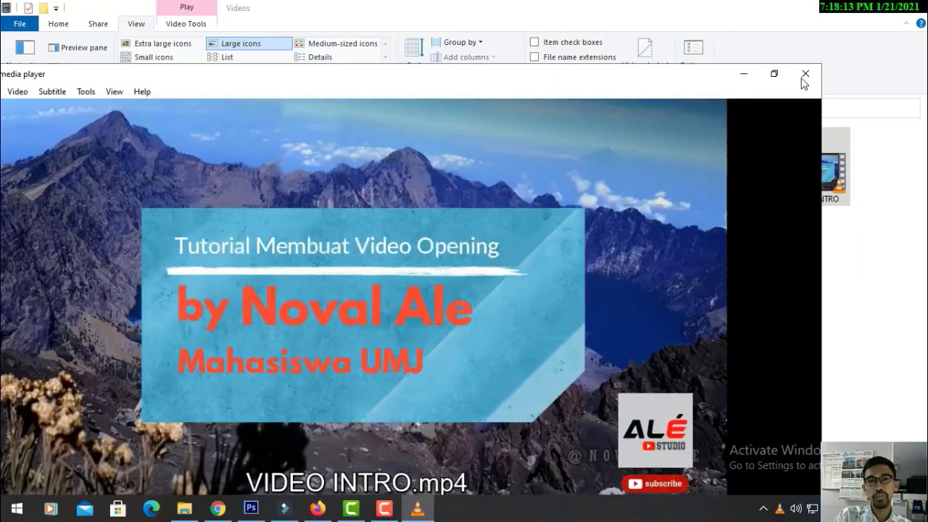
pyautogui.click(802, 74)
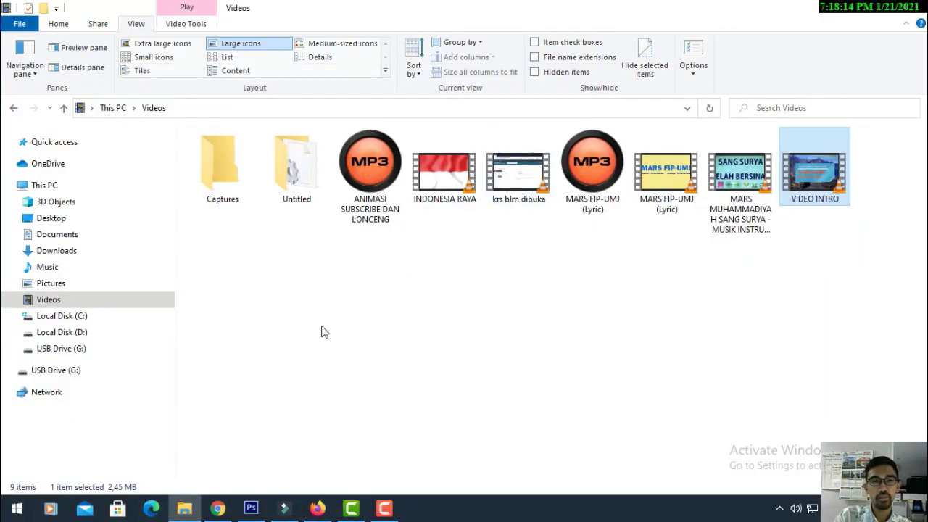
# Refresh the Videos folder listing and switch back to the Filmora editor
pyautogui.rightClick(429, 264)
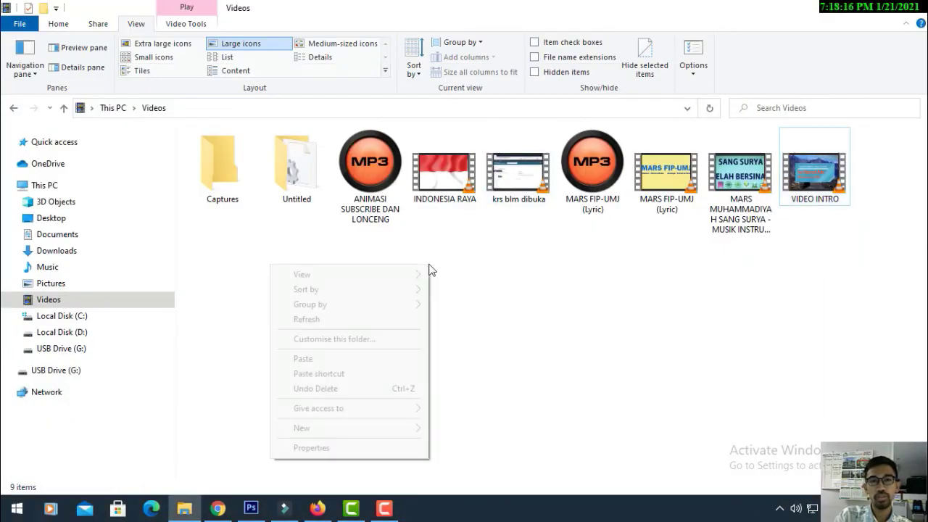
pyautogui.click(360, 318)
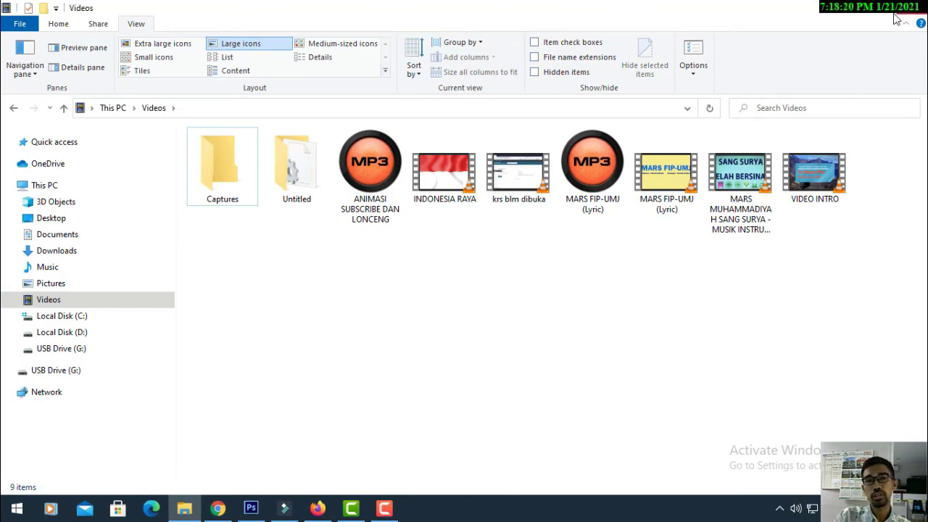
pyautogui.hotkey('alt', 'Tab')
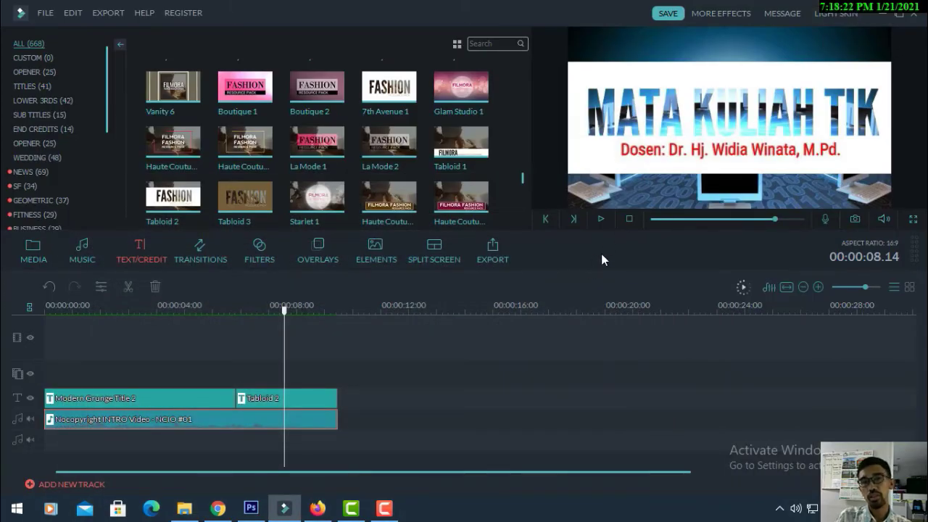